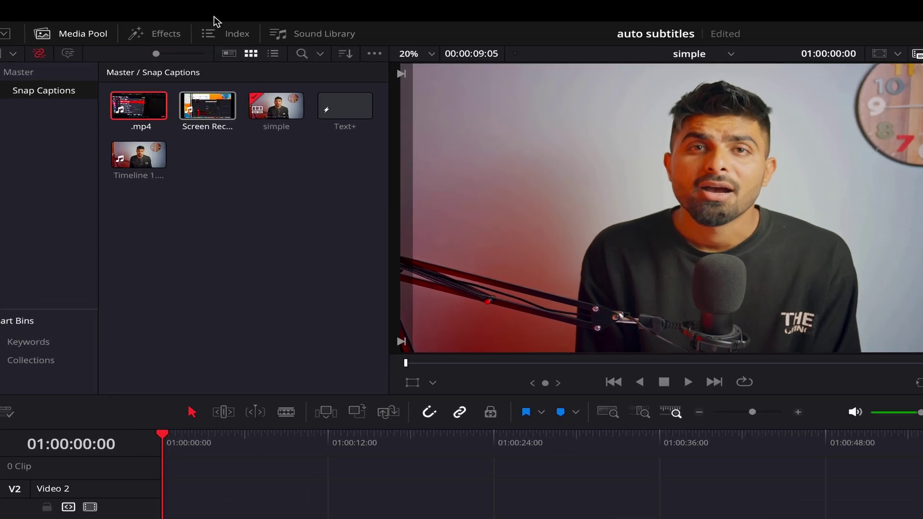
Generate subtitles from the clip's audio: Auto language, Subtitle Default preset, 42 characters, single line
mouse_move(215, 10)
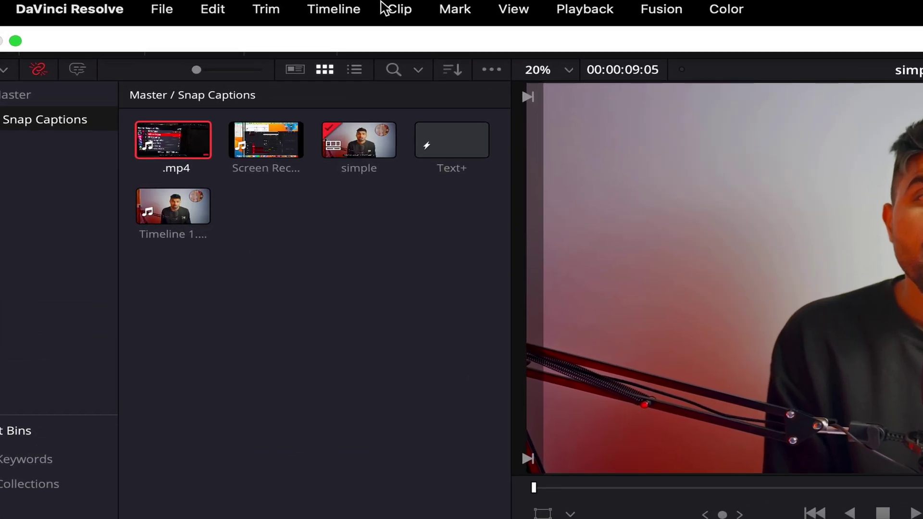
click(326, 11)
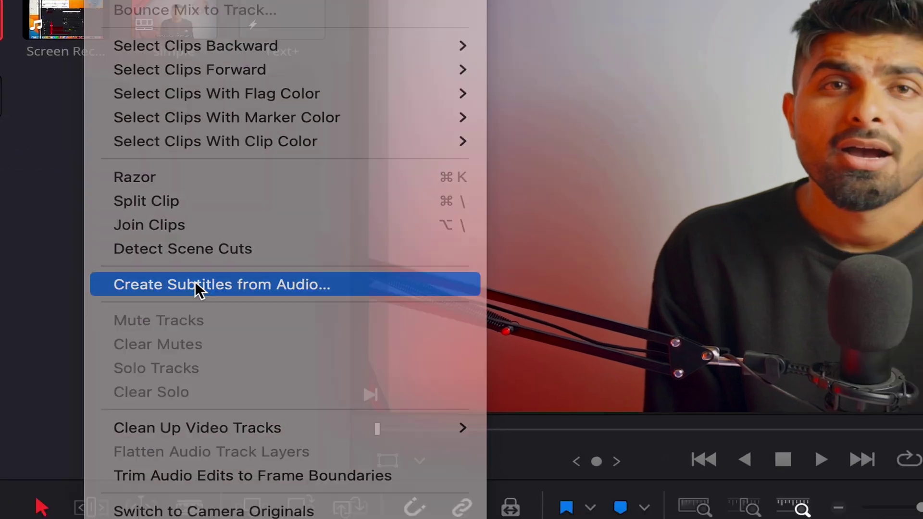
click(377, 365)
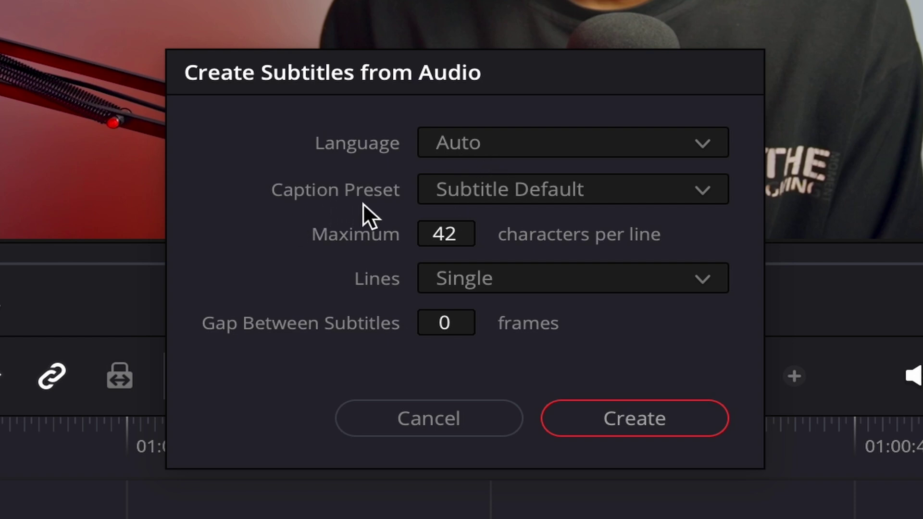
click(514, 195)
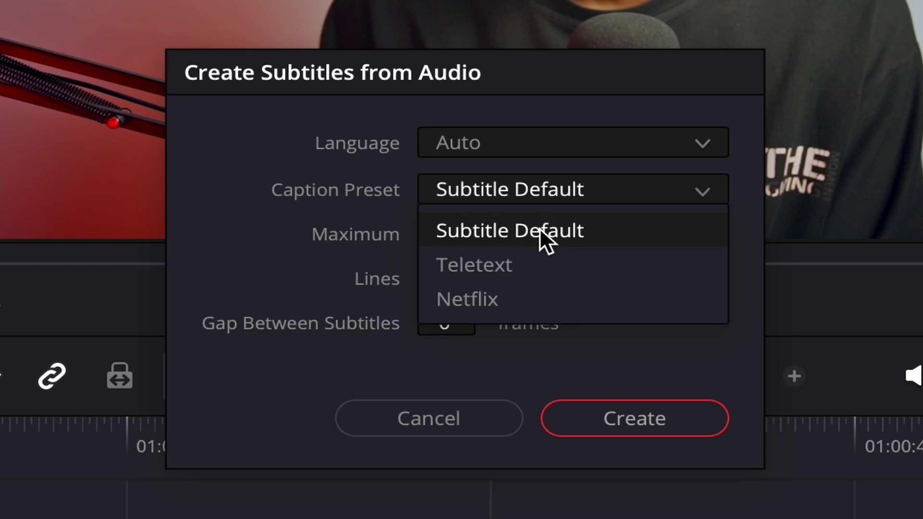
click(539, 227)
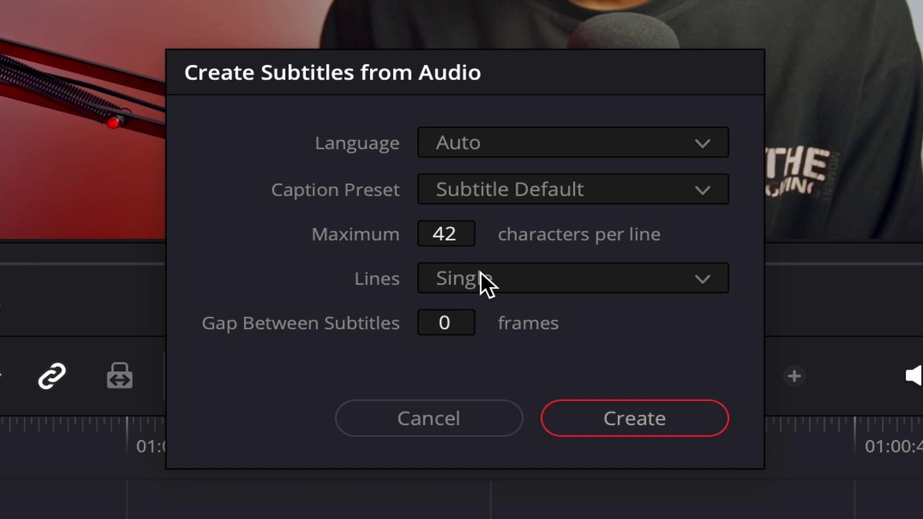
click(529, 284)
click(528, 284)
click(634, 426)
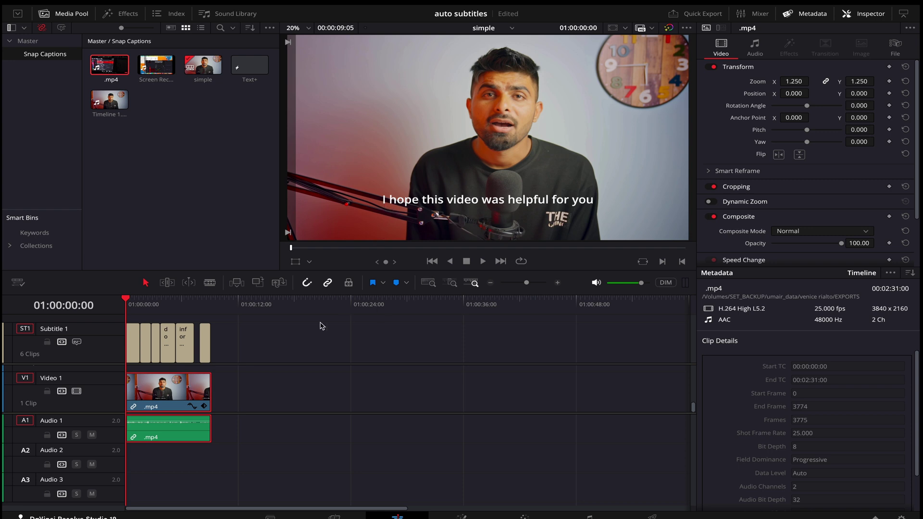
Select the first ST1 subtitle clip and show the whole track's style settings in the Inspector
click(134, 341)
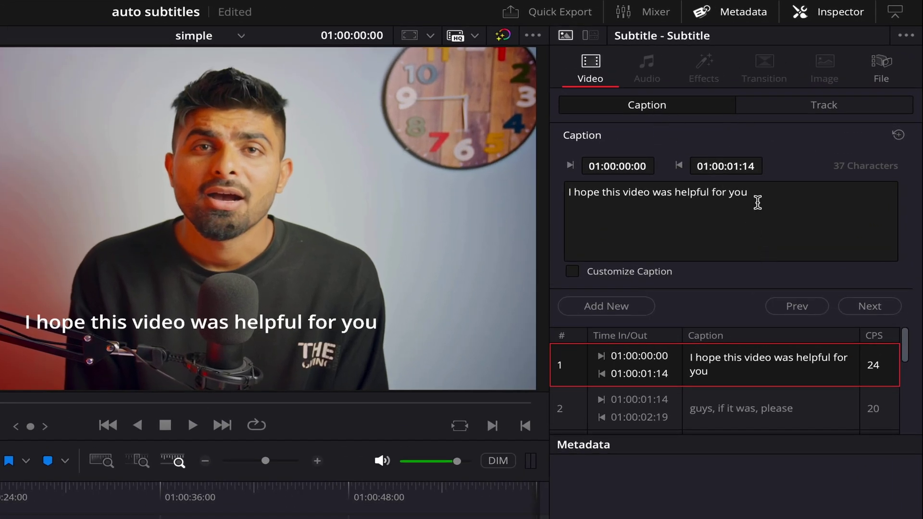
click(803, 105)
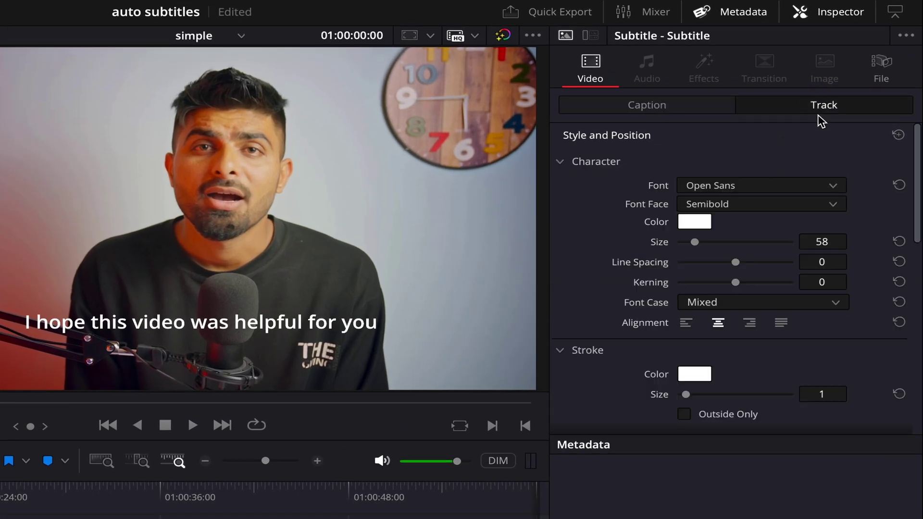
Style the subtitle track in Open Sans Bold, size 48, kerning -30, Title Caps, centre-aligned
click(732, 188)
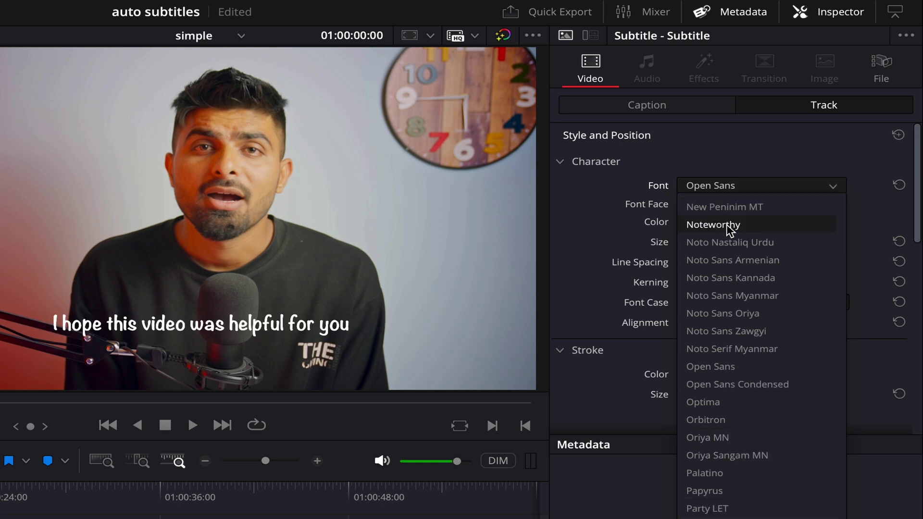
click(721, 206)
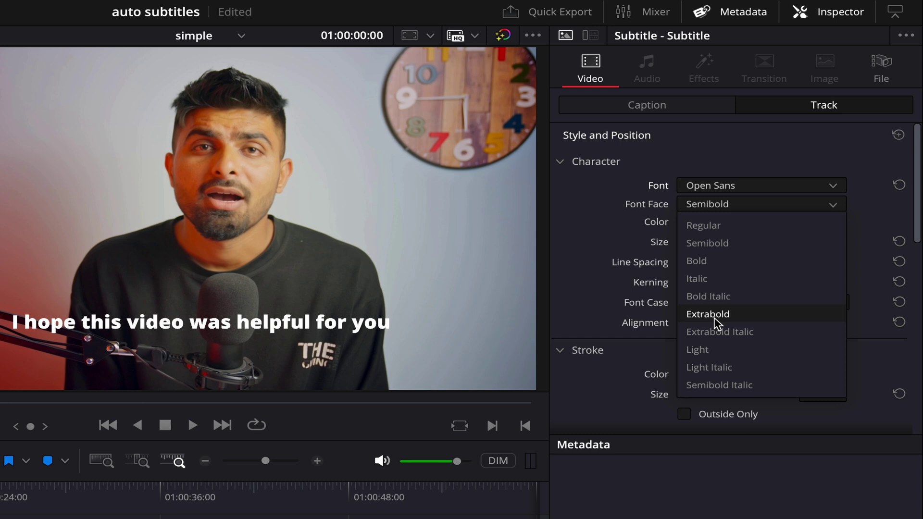
click(712, 261)
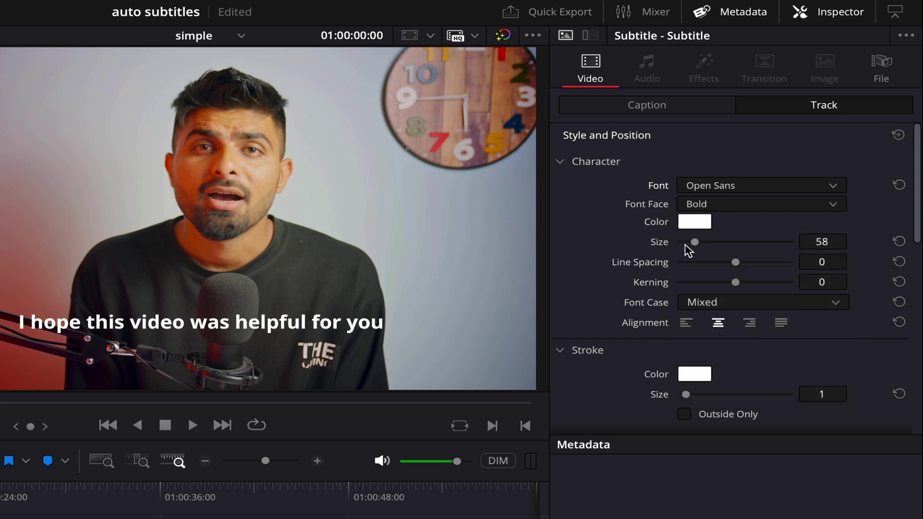
mouse_move(695, 243)
mouse_down()
mouse_move(705, 240)
mouse_move(693, 245)
mouse_up()
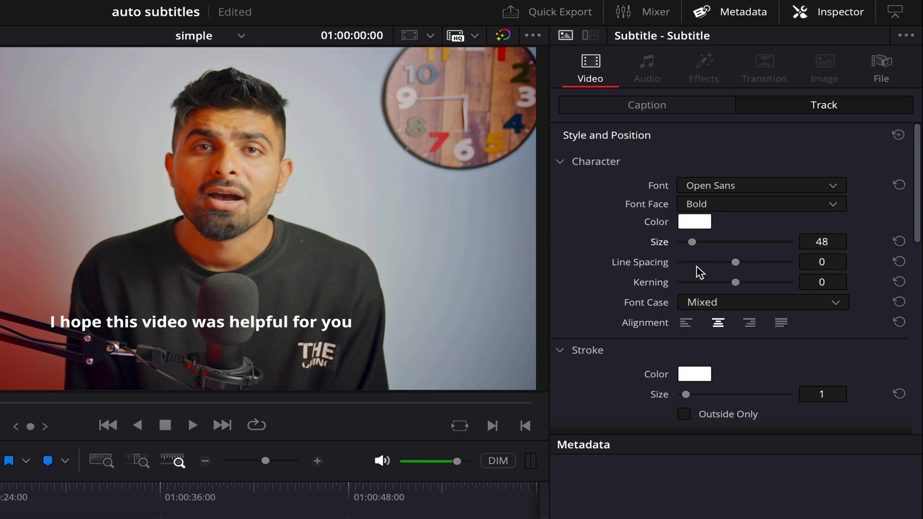
drag(734, 281, 717, 283)
scroll(692, 302, down, 3)
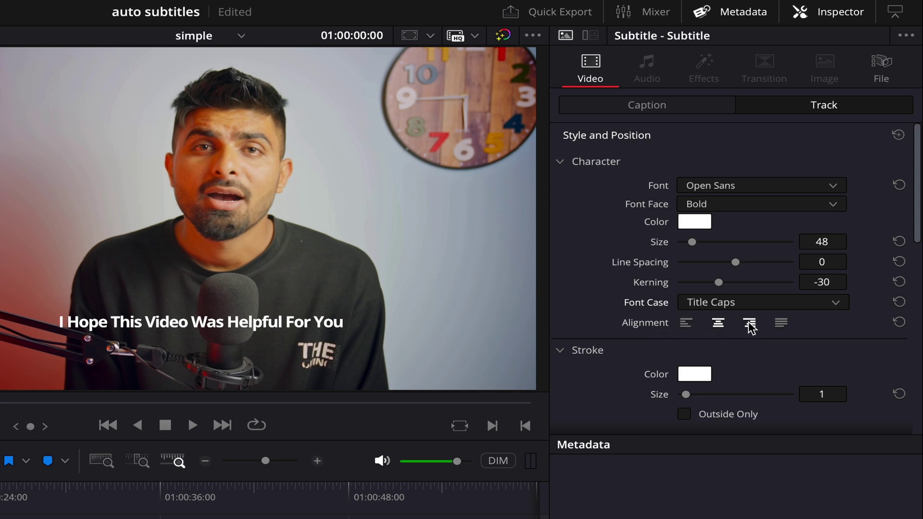
click(717, 325)
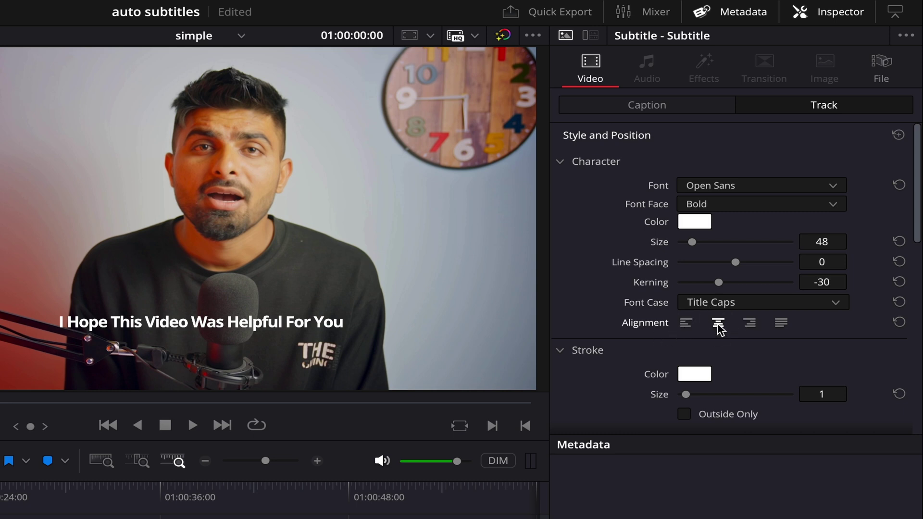
scroll(729, 369, down, 3)
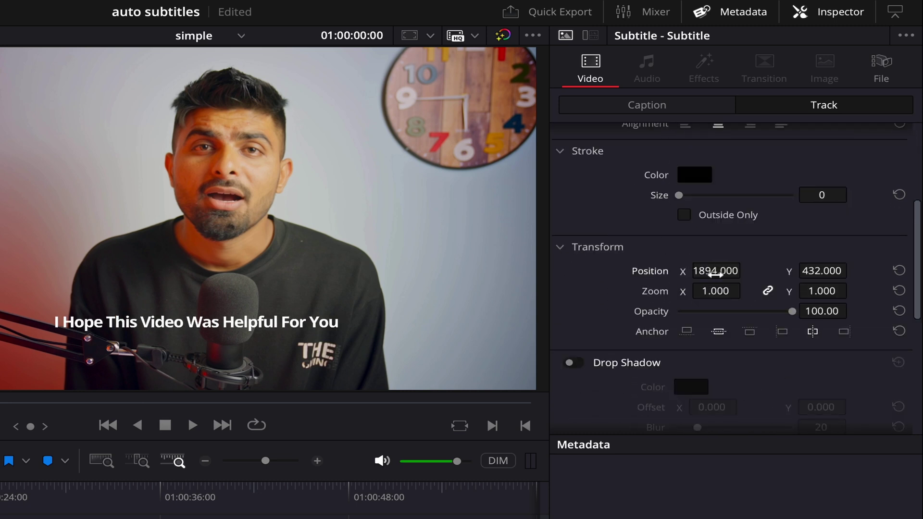
Move the subtitles to position 1929, 392 and enlarge them to 1.51 zoom
mouse_move(715, 274)
mouse_down()
mouse_move(683, 274)
mouse_move(718, 274)
mouse_up()
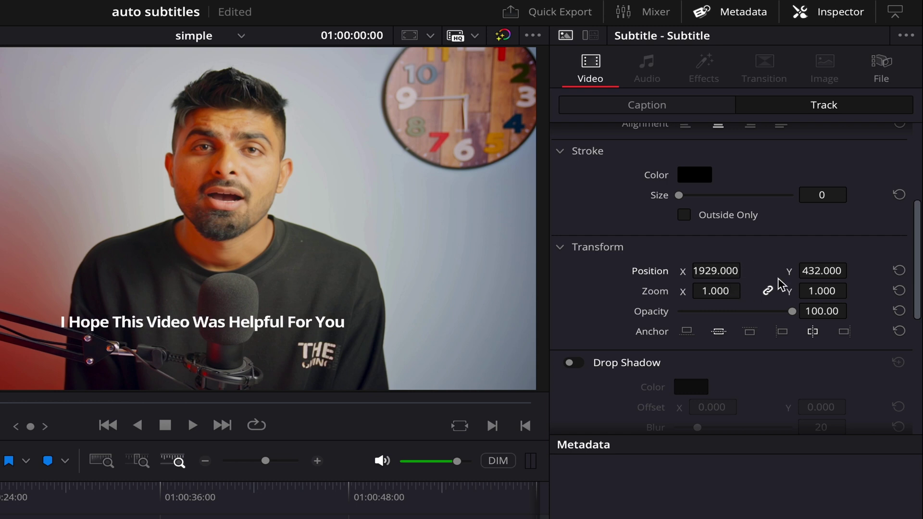
drag(818, 271, 719, 290)
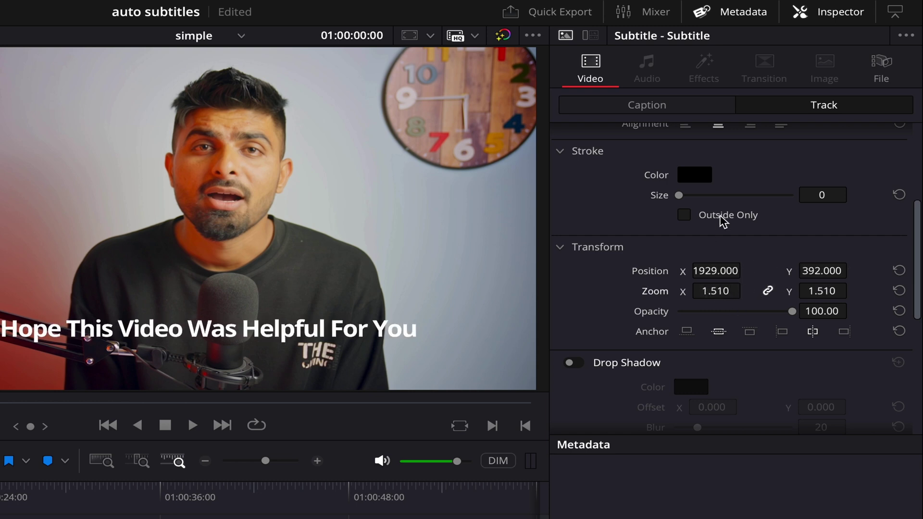
drag(792, 311, 726, 367)
key(ctrl+z)
scroll(703, 354, down, 2)
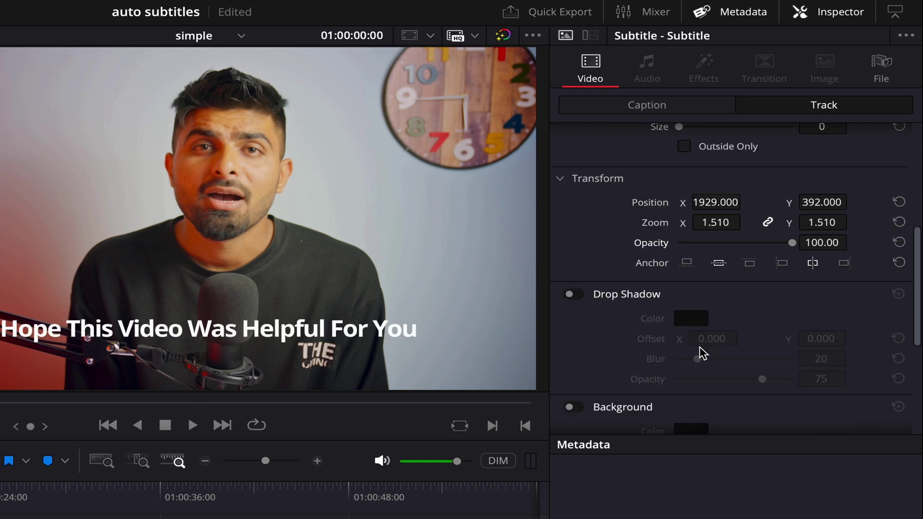
Enable a black drop shadow on the subtitles with an X offset of 31
click(579, 296)
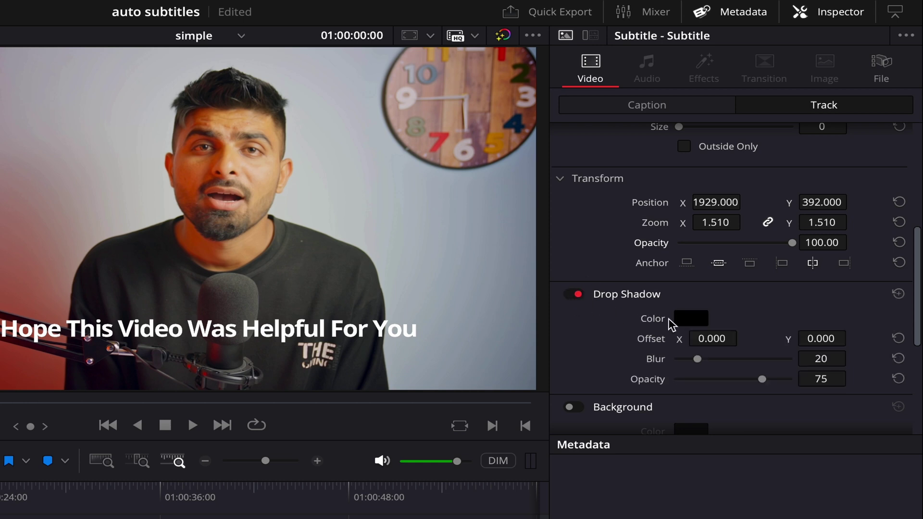
drag(710, 339, 733, 338)
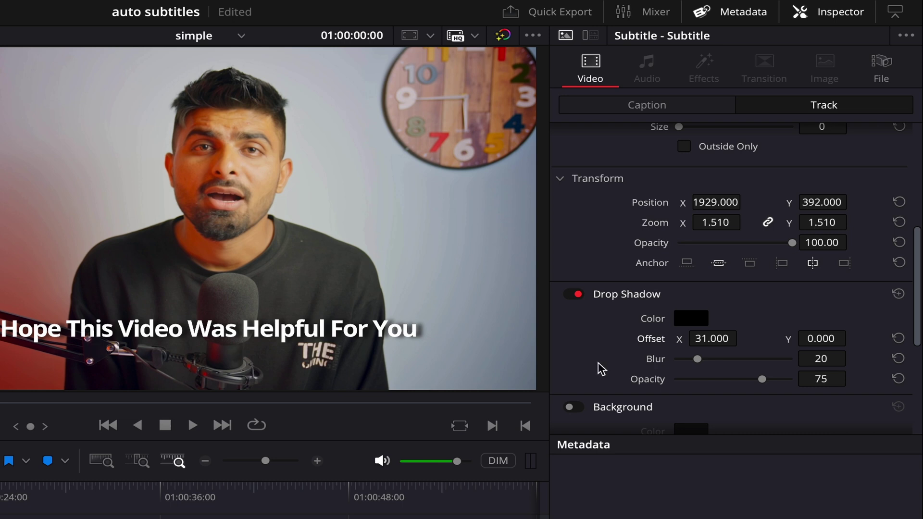
scroll(653, 336, down, 3)
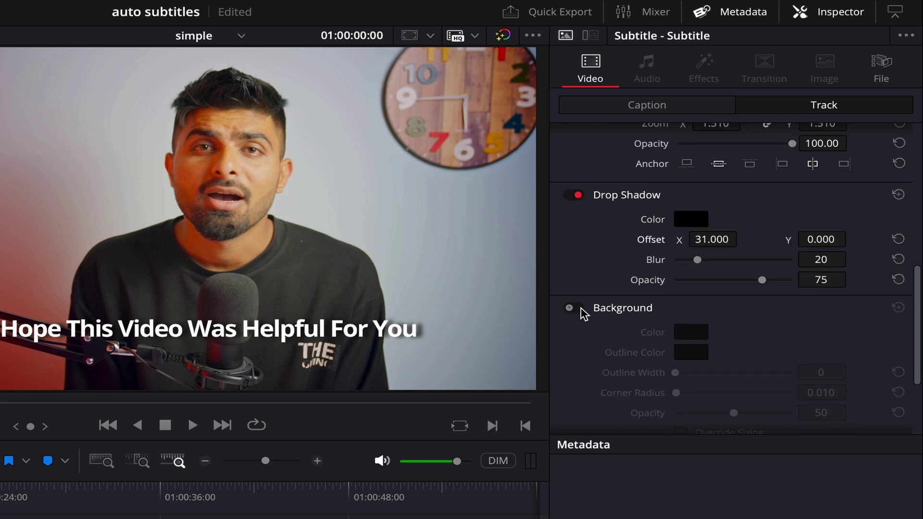
Add a dark background box with a white outline behind the subtitles
scroll(582, 309, down, 2)
click(577, 265)
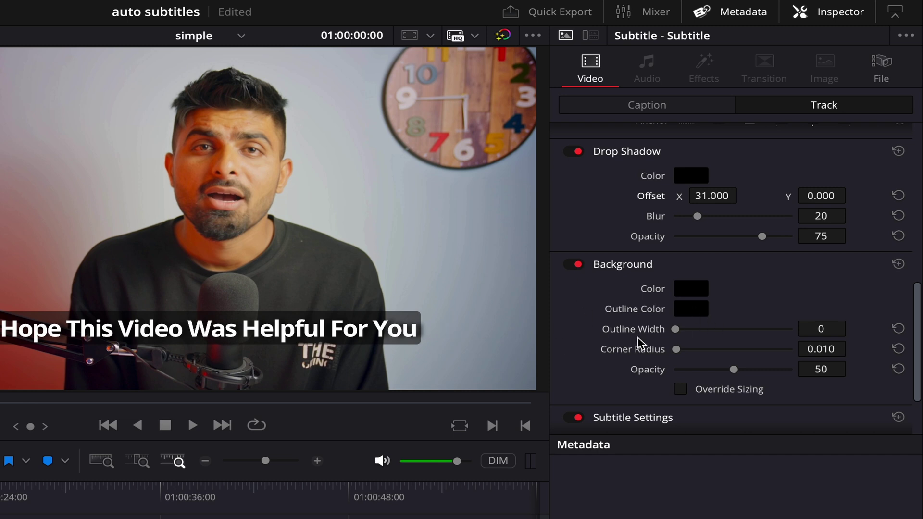
drag(675, 329, 715, 329)
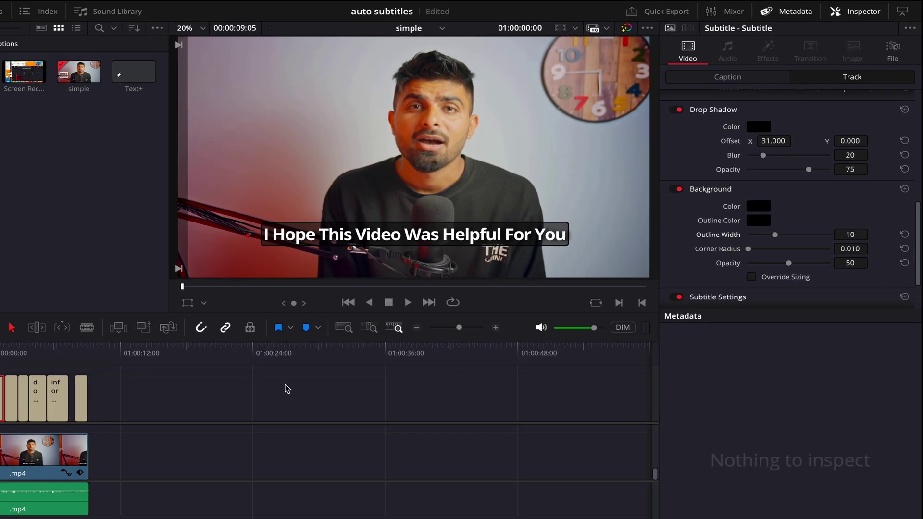
click(717, 273)
drag(0, 518, 0, 518)
click(93, 451)
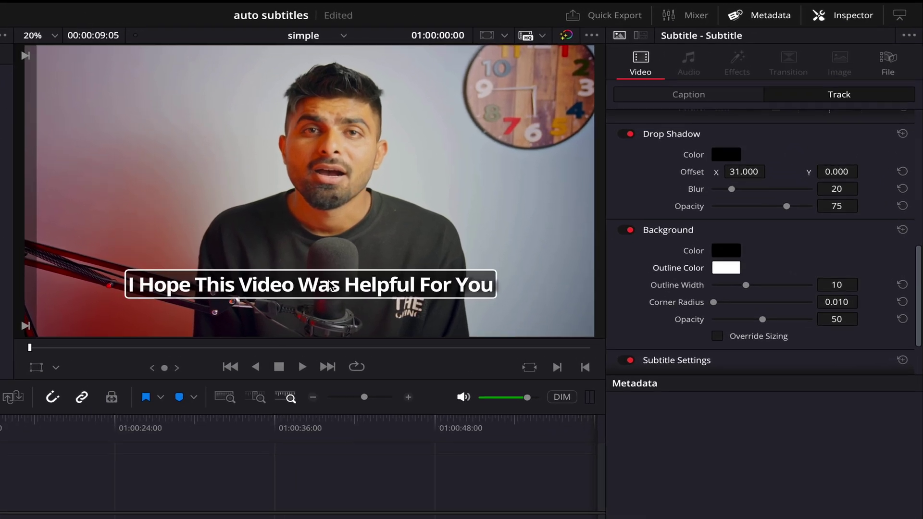
Scale the captions down to 0.95 zoom and lower their position in the frame
scroll(727, 314, down, 3)
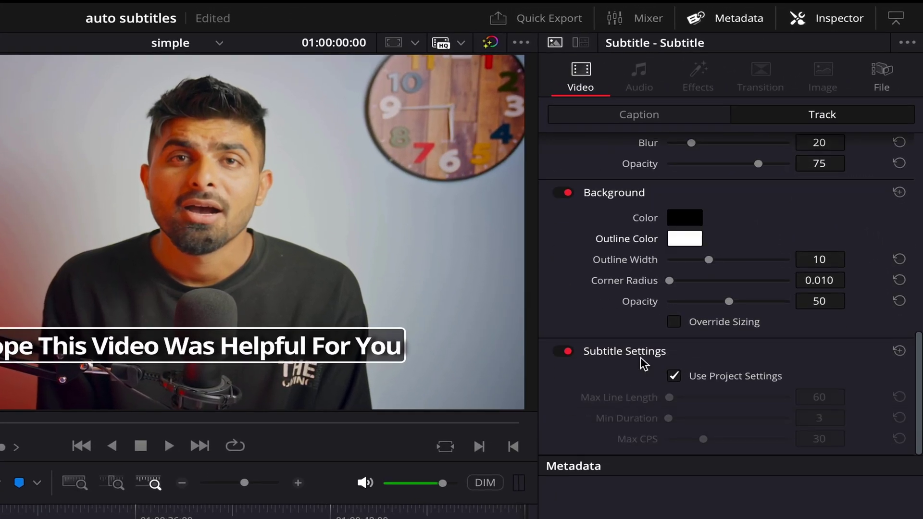
scroll(684, 217, up, 10)
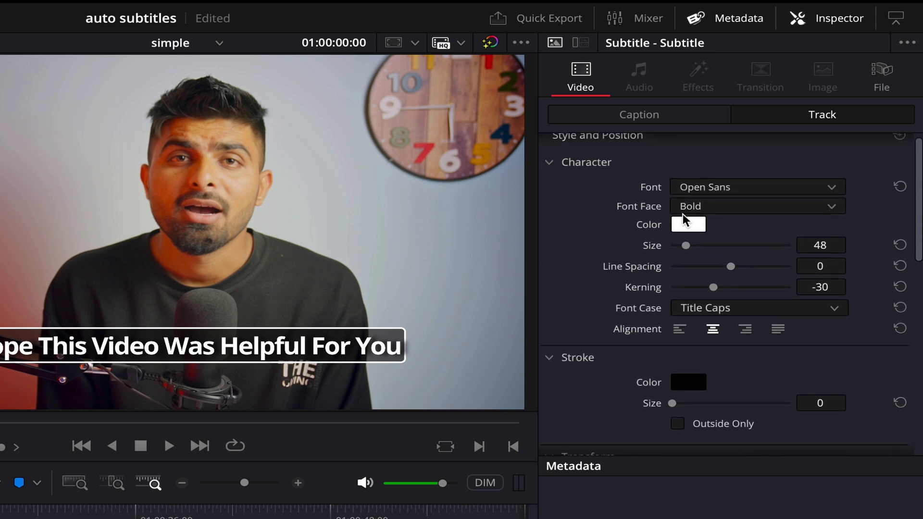
scroll(683, 218, down, 6)
drag(712, 202, 647, 202)
drag(820, 181, 803, 180)
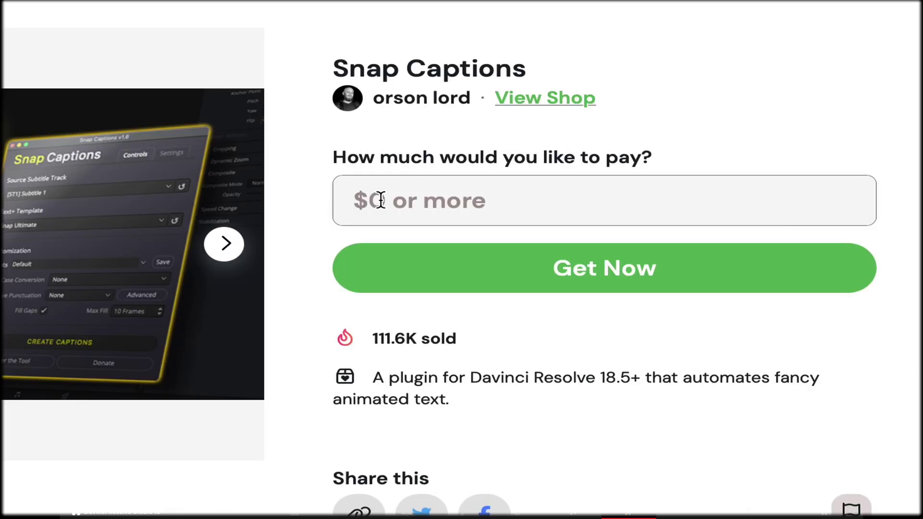
Enter 0 as the pay-what-you-want price for Snap Captions and get the plugin
click(380, 199)
text(0)
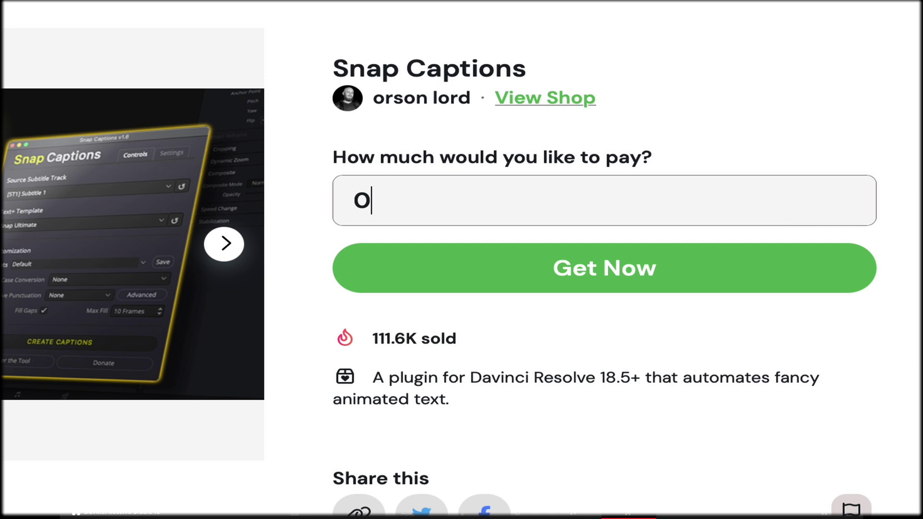
click(466, 275)
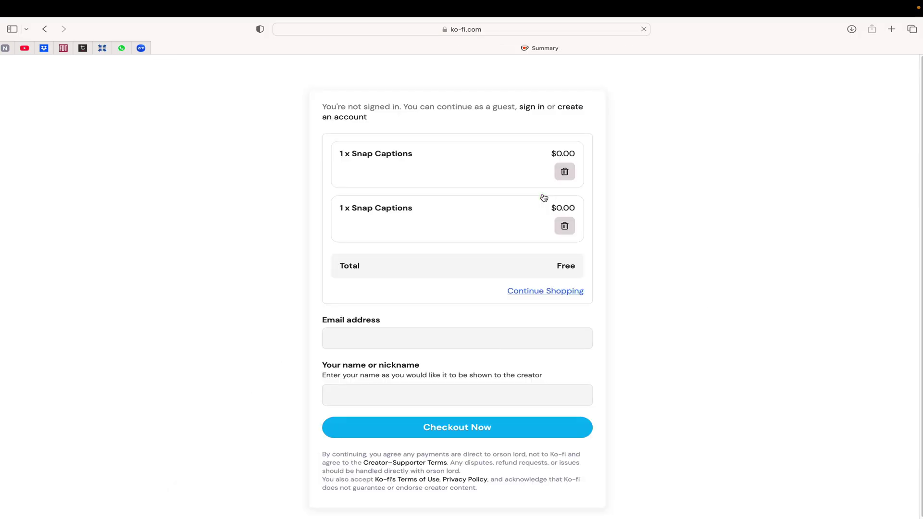
Paste the email address, enter a nickname, and submit the free Ko-fi checkout
right_click(363, 338)
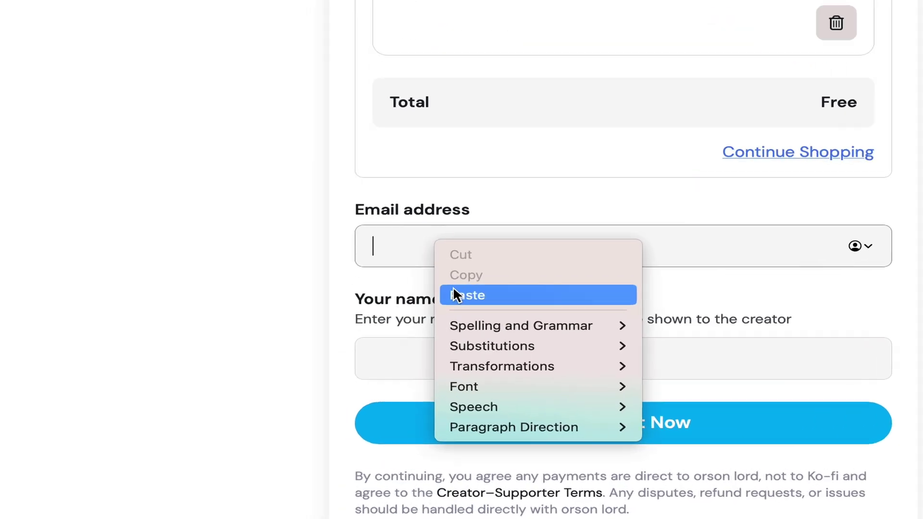
click(379, 363)
right_click(360, 348)
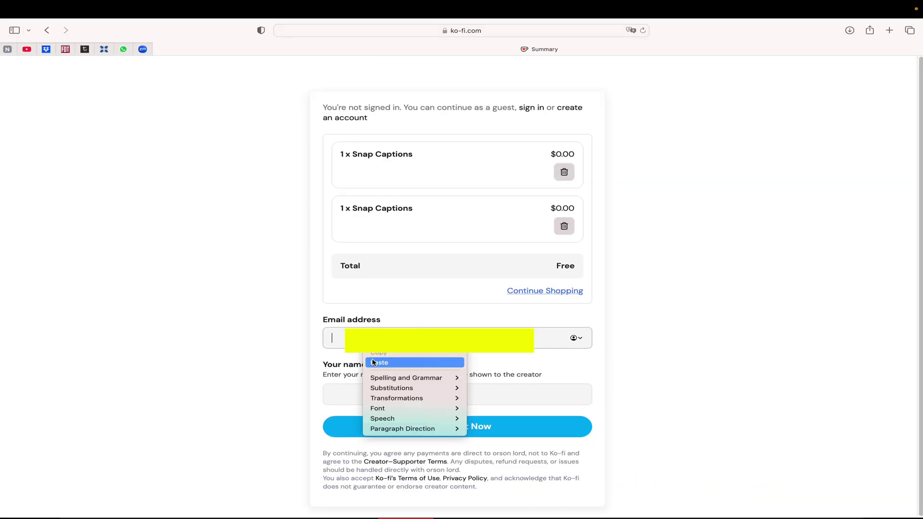
click(373, 360)
click(365, 391)
text(umairi)
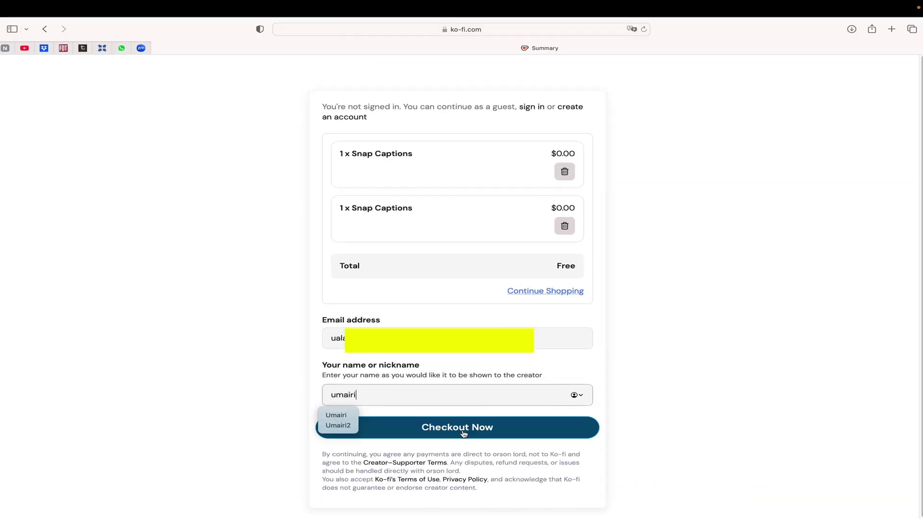
click(464, 434)
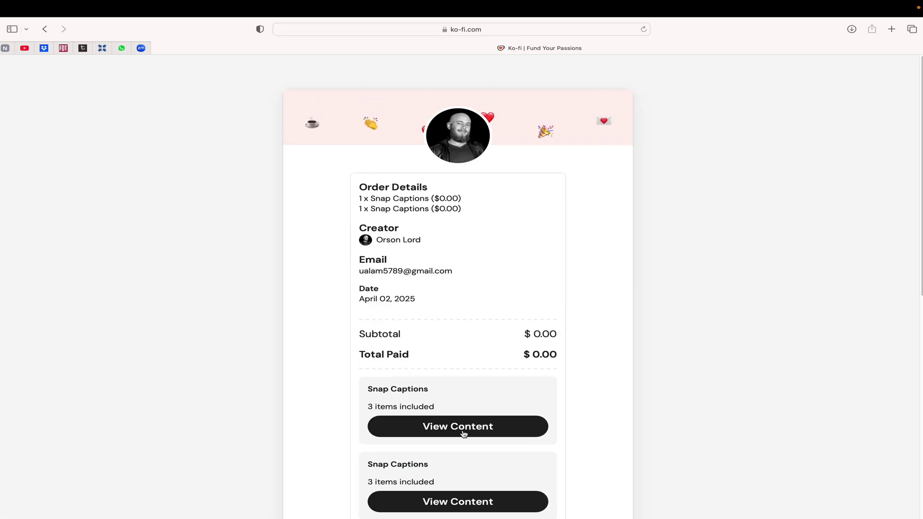
Download Snap Captions_V1.6.06.zip from the second order's content
scroll(465, 435, down, 1)
scroll(464, 434, down, 5)
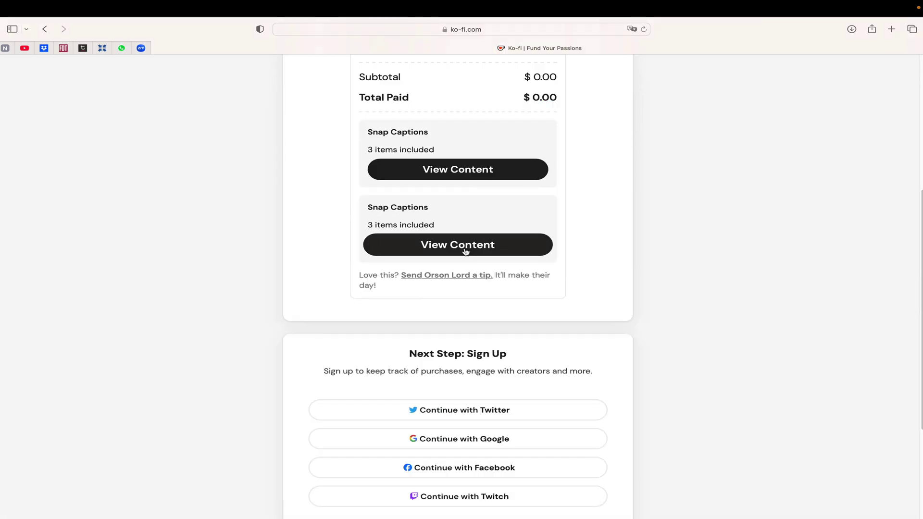
click(466, 251)
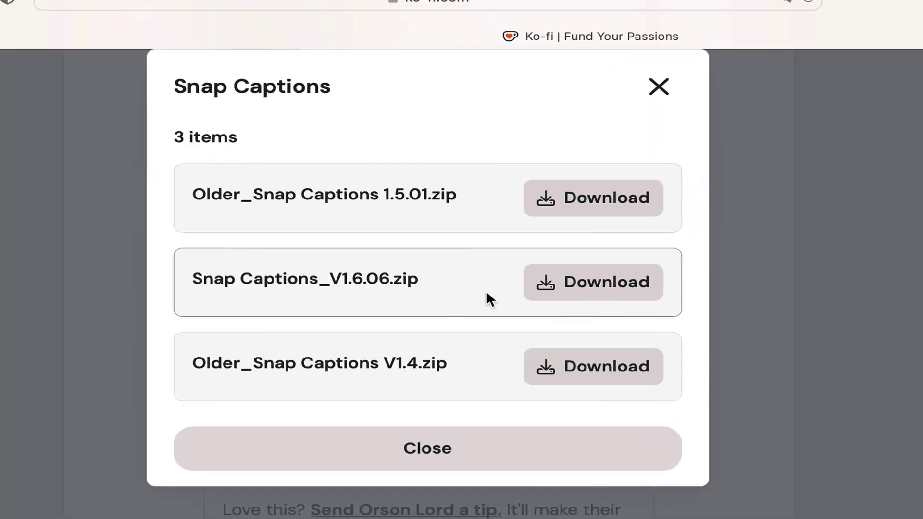
click(590, 293)
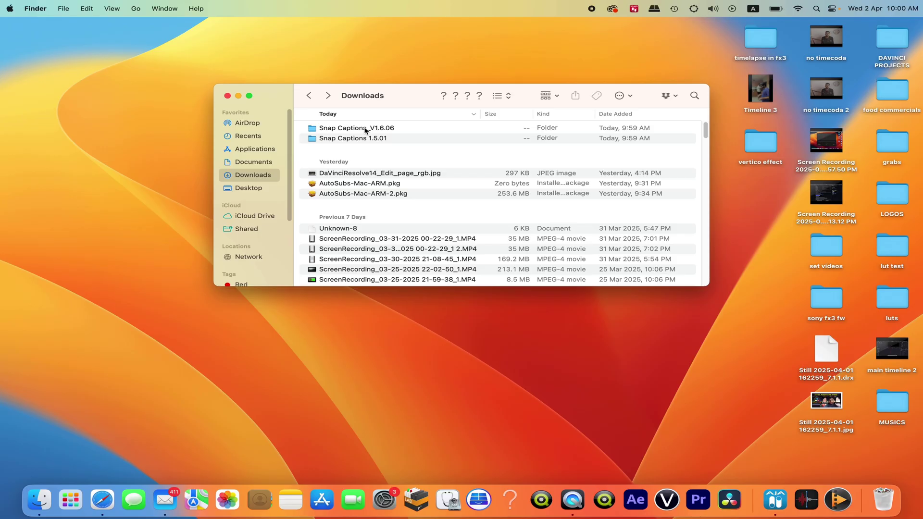
Open the Snap Captions_V1.6.06 folder in Downloads and select its READ ME file
double_click(366, 129)
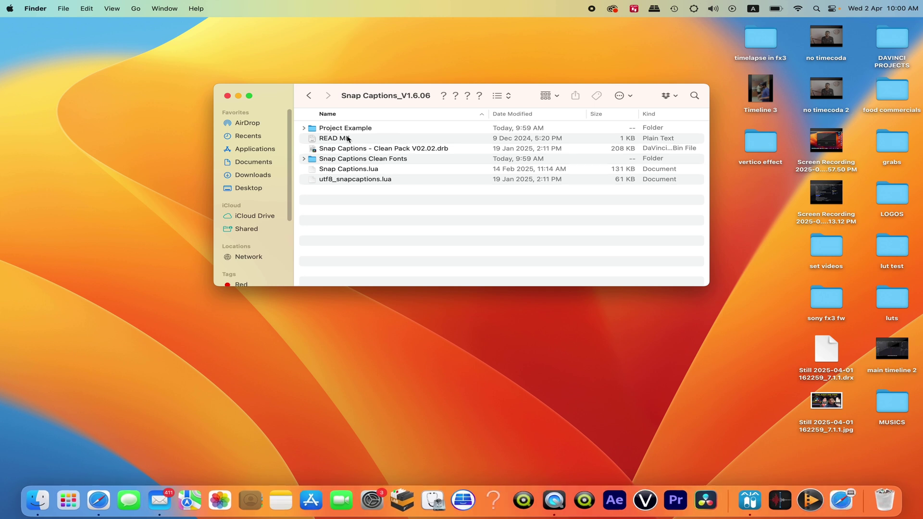
click(348, 139)
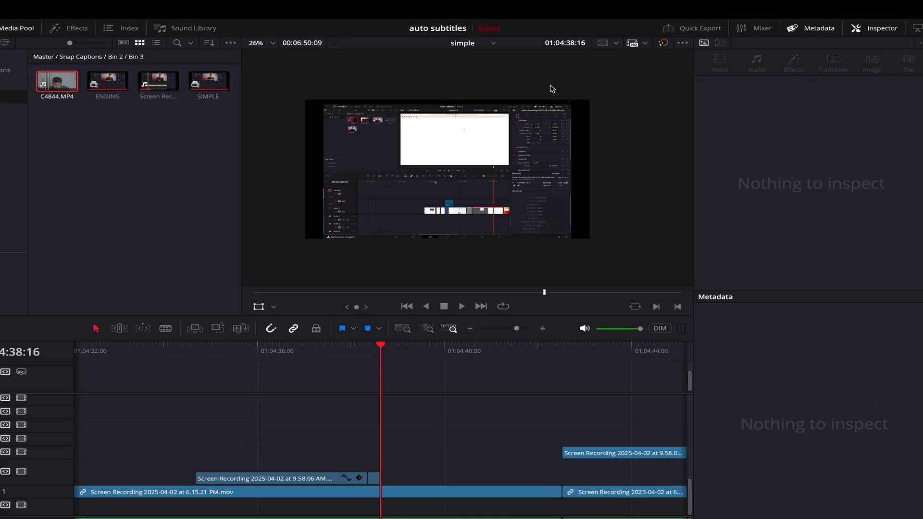
Run Snap Captions.lua by dropping it from Finder onto the Workspace Console, then hide Finder
click(481, 19)
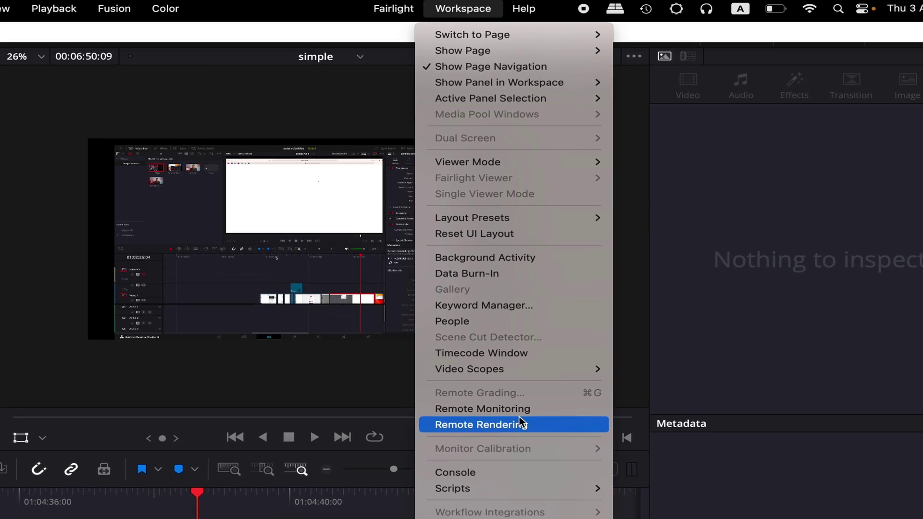
click(495, 472)
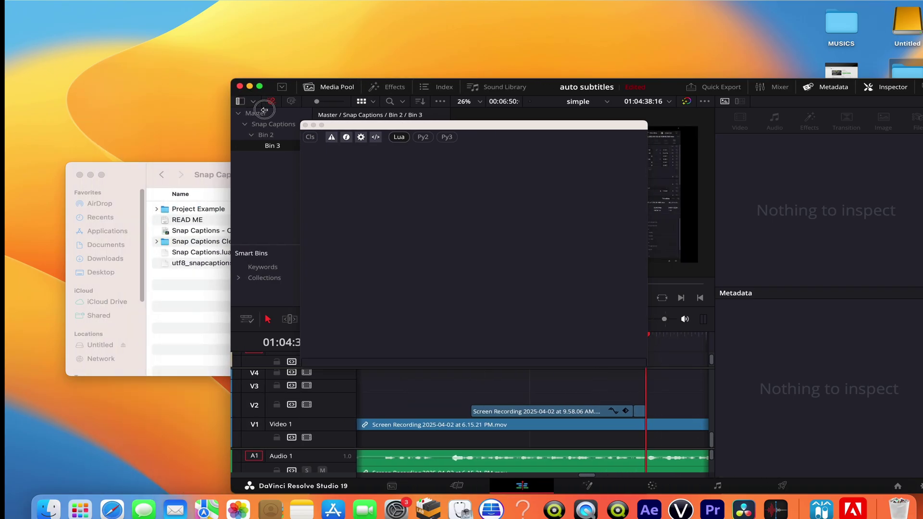
click(190, 255)
drag(159, 154, 134, 8)
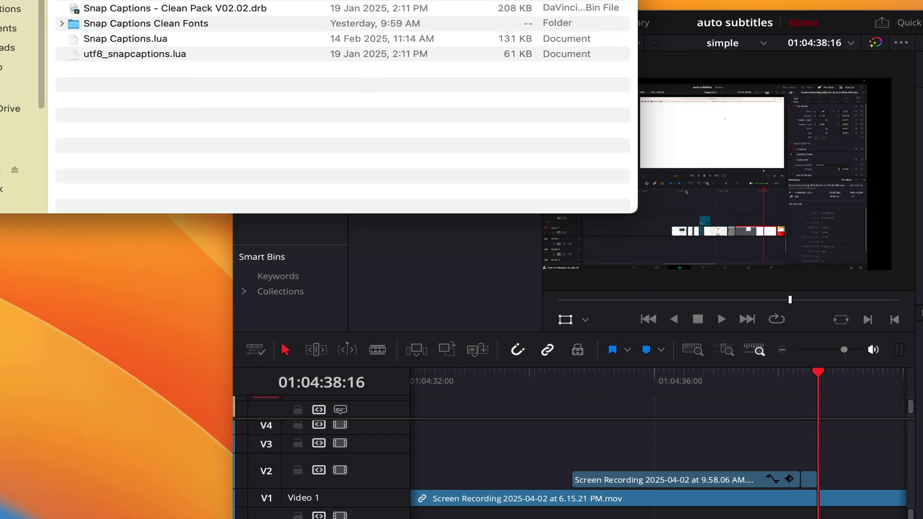
click(412, 284)
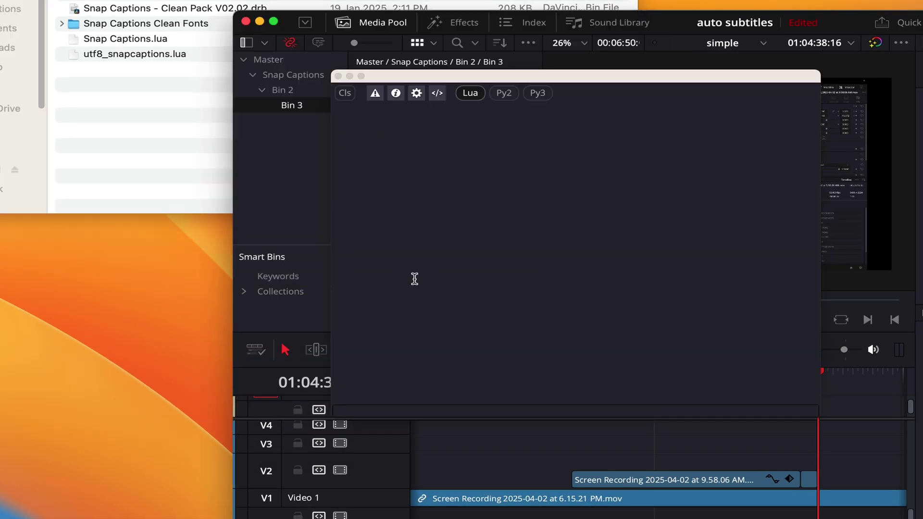
drag(114, 39, 492, 144)
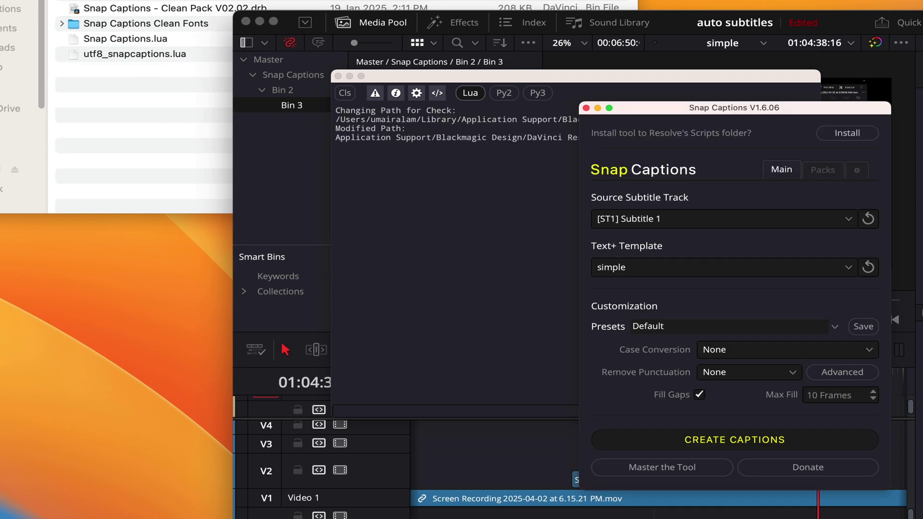
key(super+alt+h)
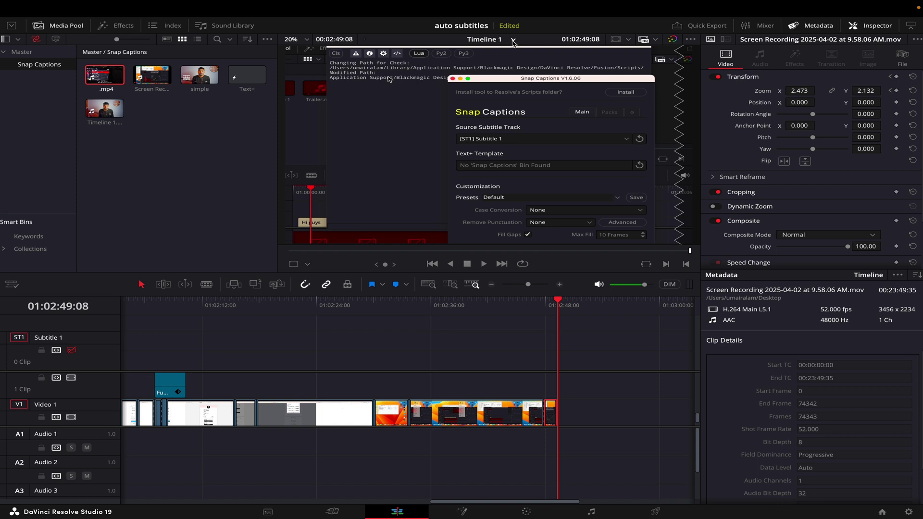
click(513, 42)
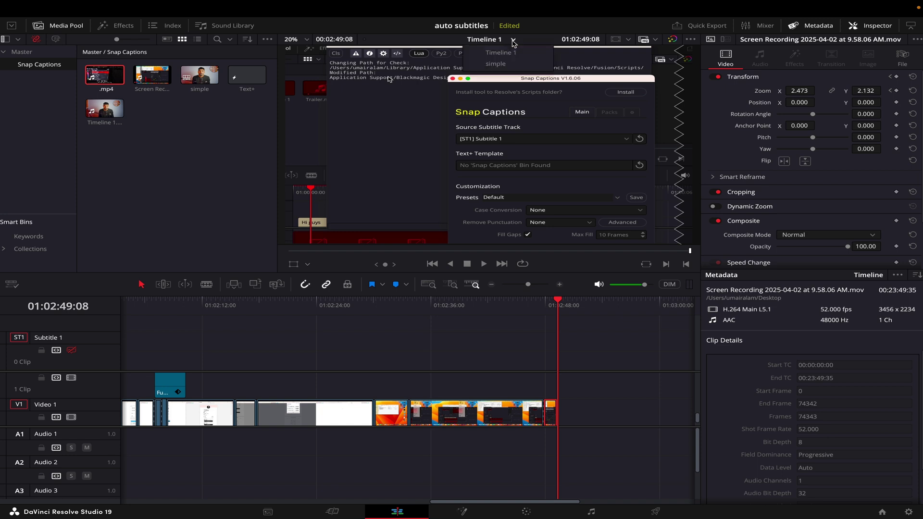
On the simple timeline, regenerate the Subtitle 1 captions from audio with an 8-character maximum
click(506, 66)
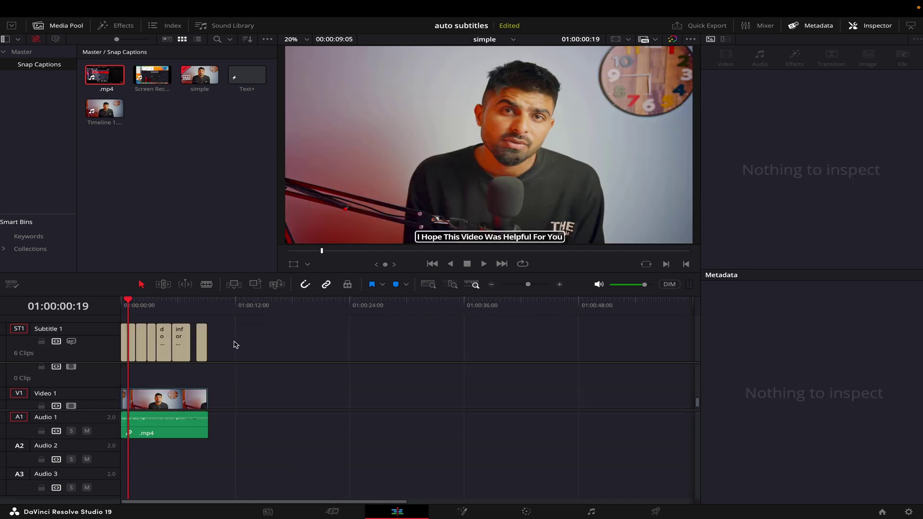
drag(233, 336, 107, 351)
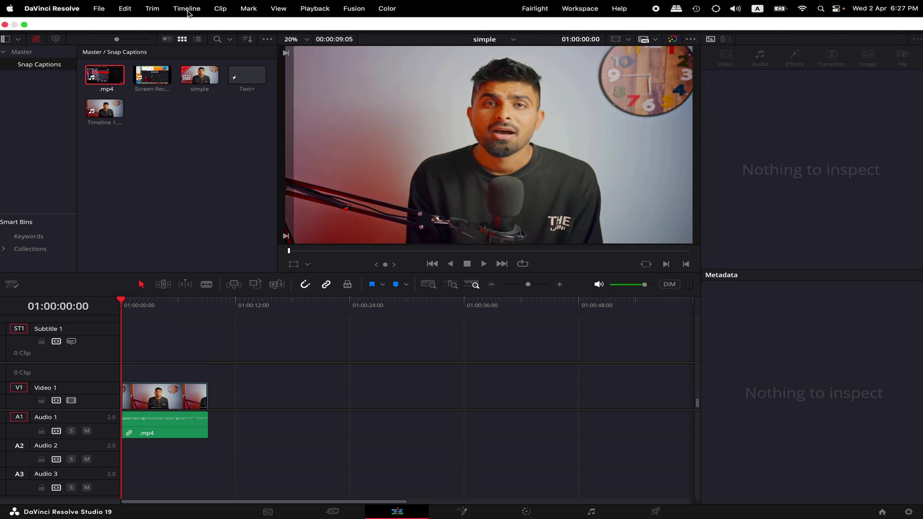
click(187, 9)
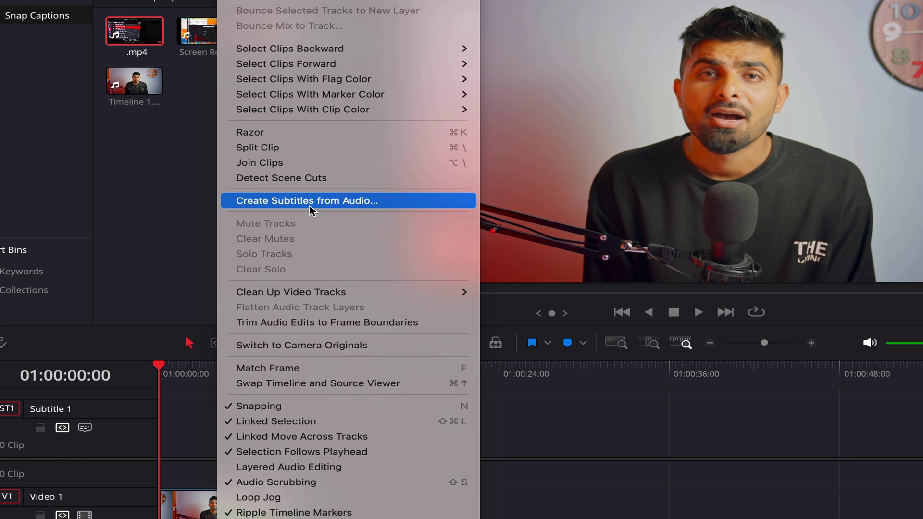
click(310, 206)
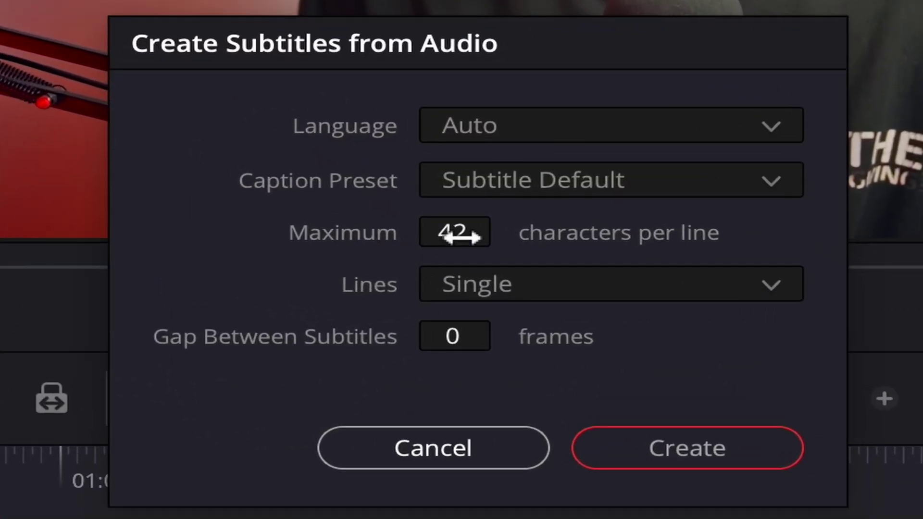
mouse_move(462, 237)
mouse_down()
mouse_move(386, 253)
mouse_move(460, 235)
mouse_up()
click(654, 456)
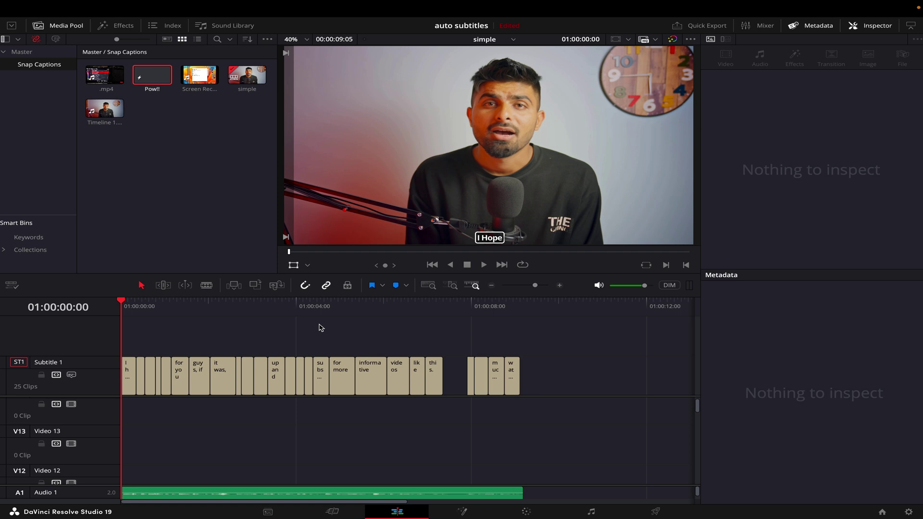
Remove the old Pow!! media pool item, then place a trimmed Pow!! title on Video 13 and preview it
key(Delete)
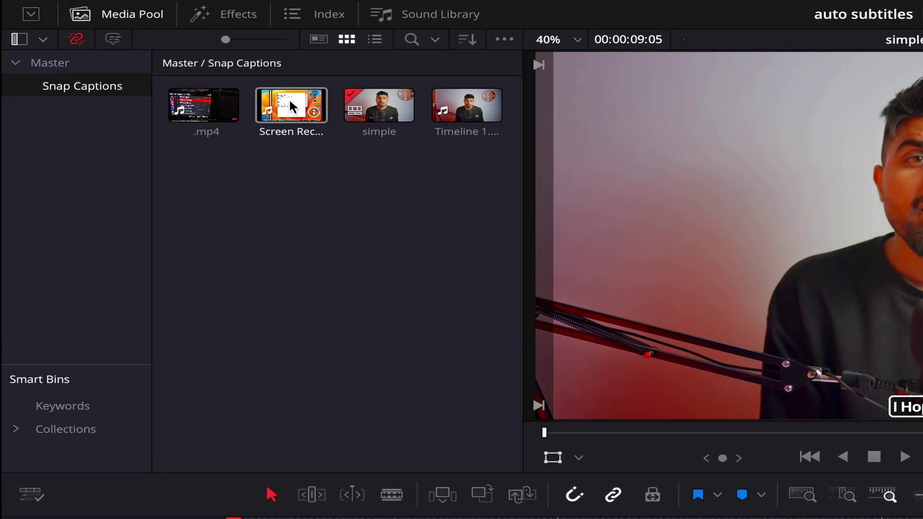
click(233, 15)
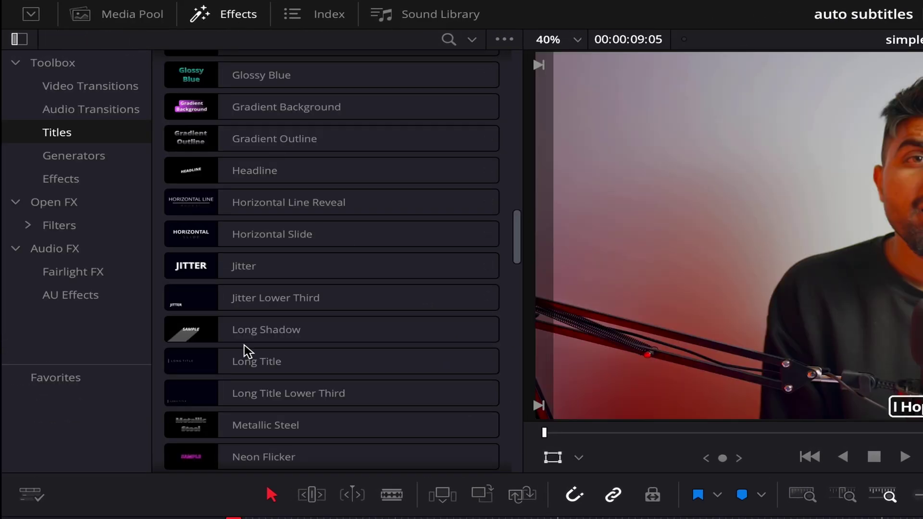
scroll(245, 332, down, 3)
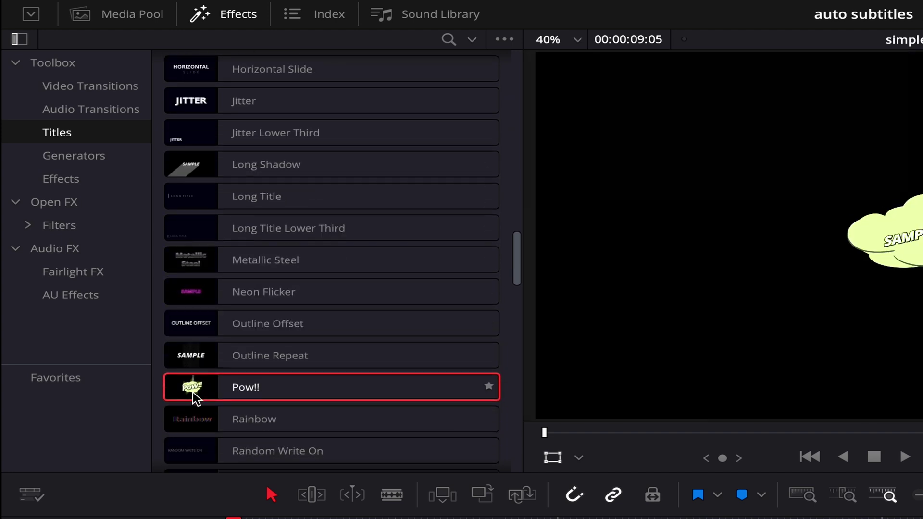
drag(195, 398, 222, 518)
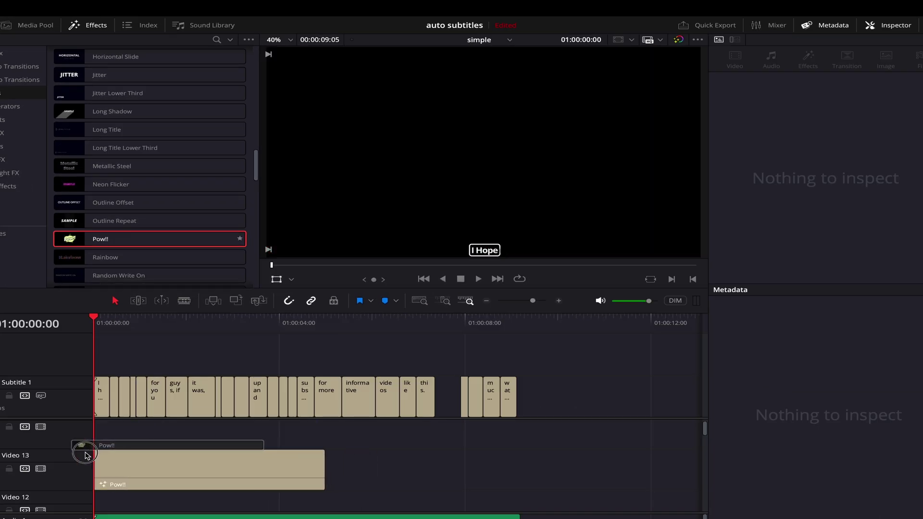
drag(86, 456, 86, 457)
drag(323, 469, 99, 467)
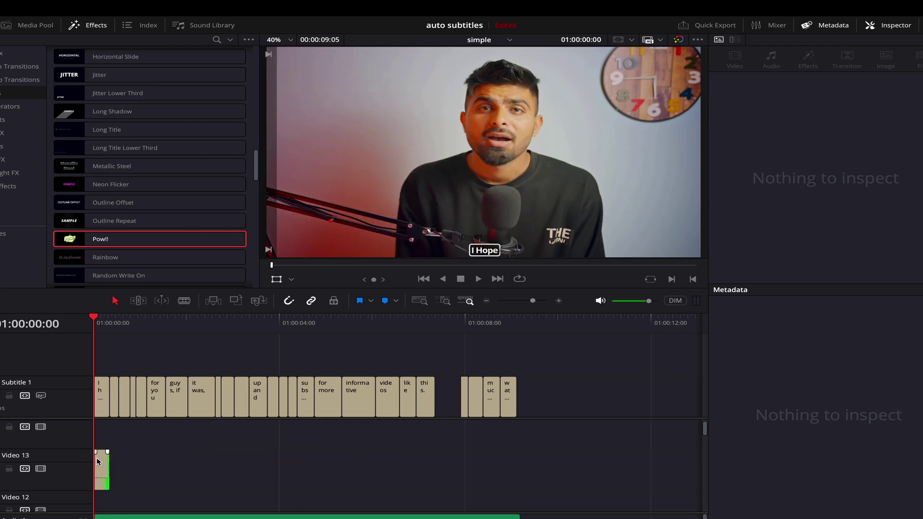
key(space)
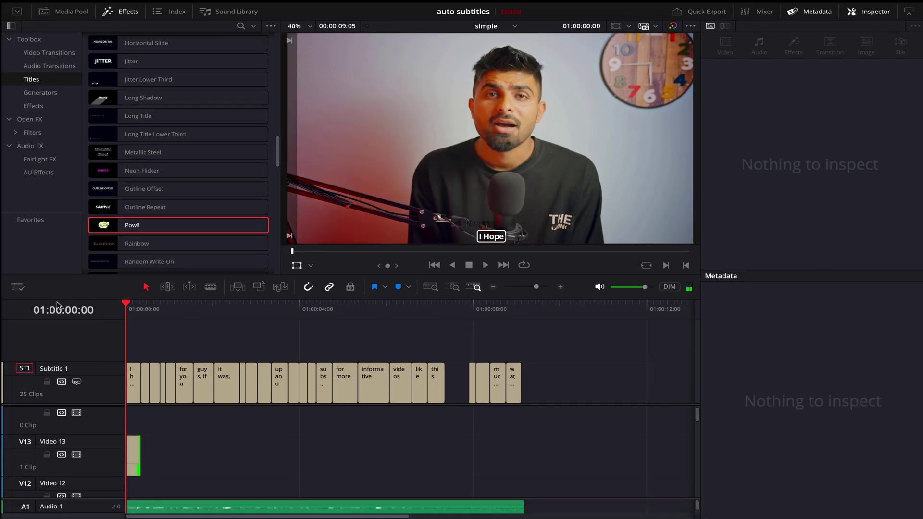
Return to the Snap Captions bin and delete the trial Pow!! clip from Video 13
click(71, 11)
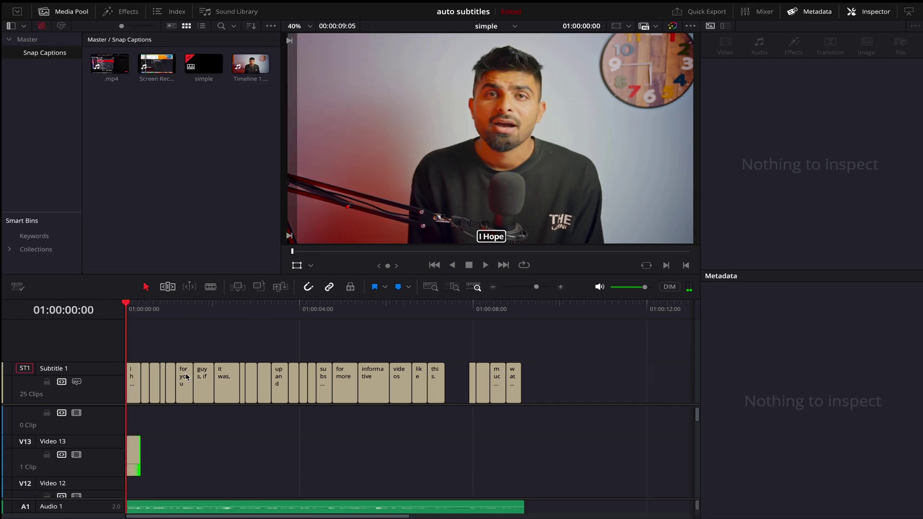
click(134, 456)
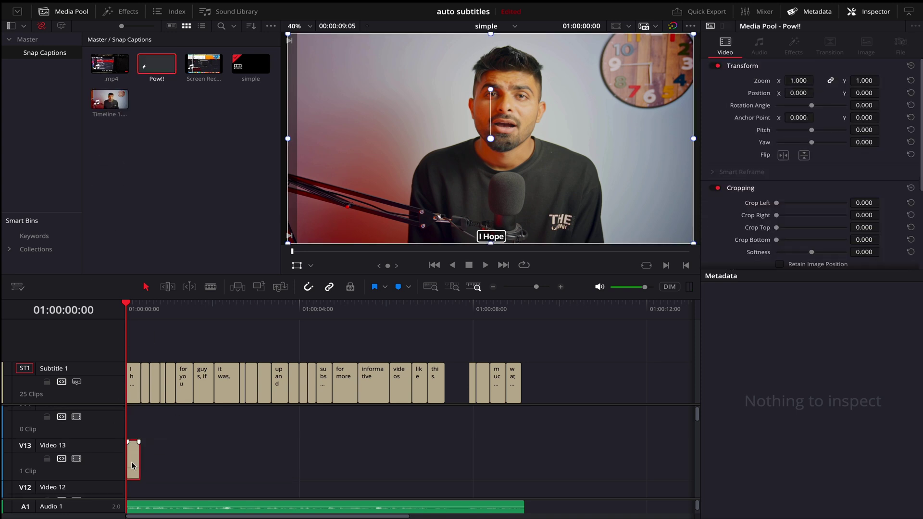
key(Delete)
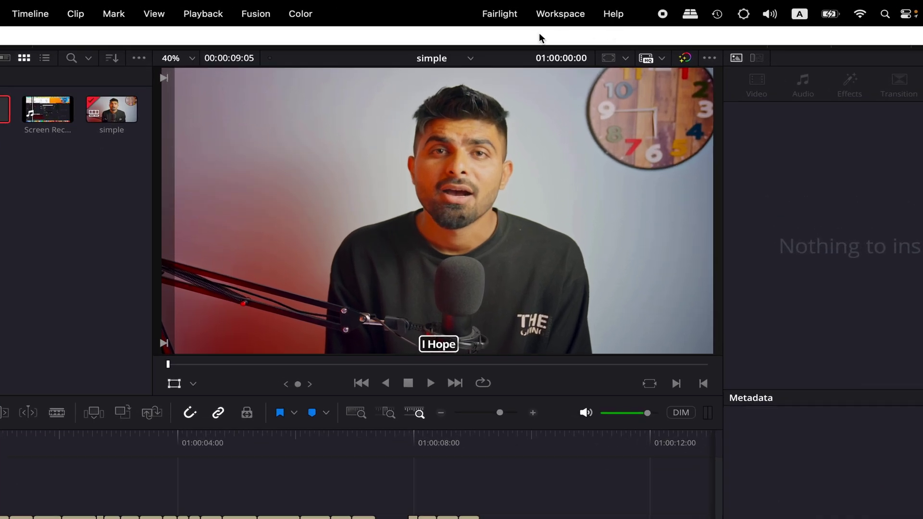
Run the Snap Captions script with the Pow!! Text+ template to caption the Subtitle 1 track
click(580, 10)
mouse_move(573, 460)
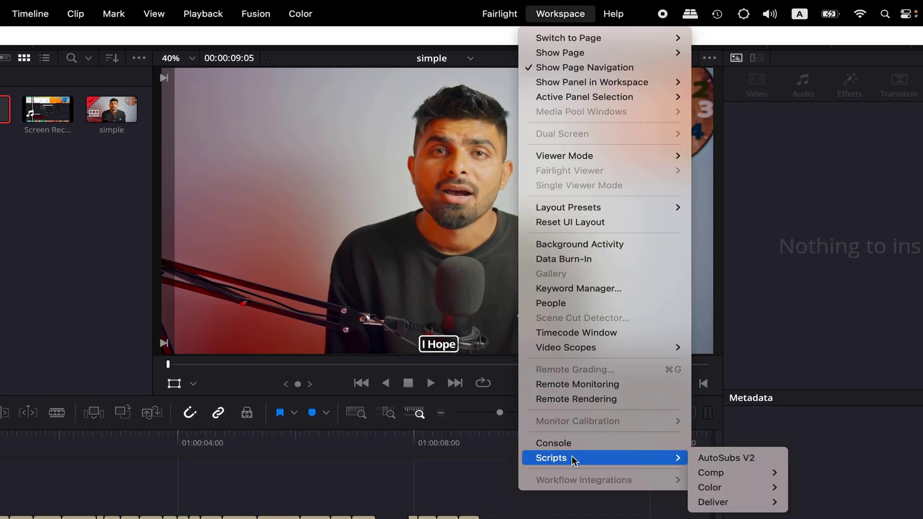
mouse_move(745, 472)
click(804, 472)
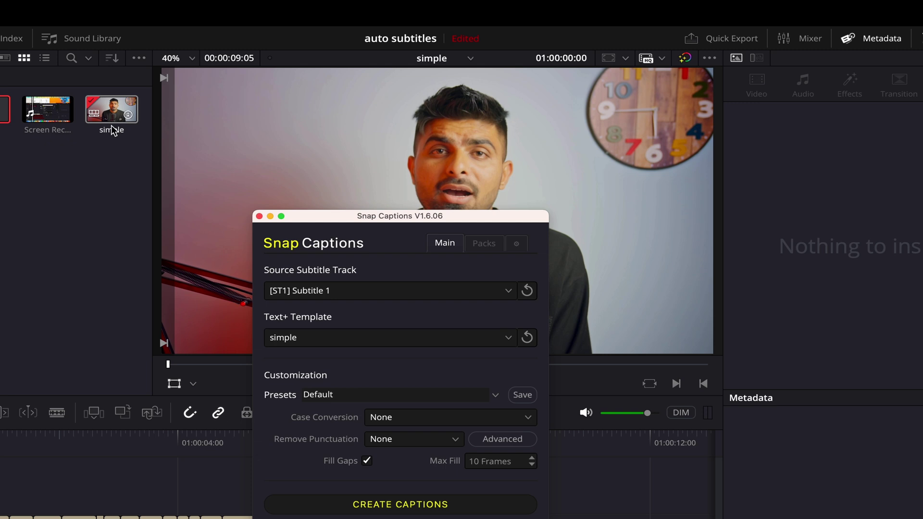
click(303, 338)
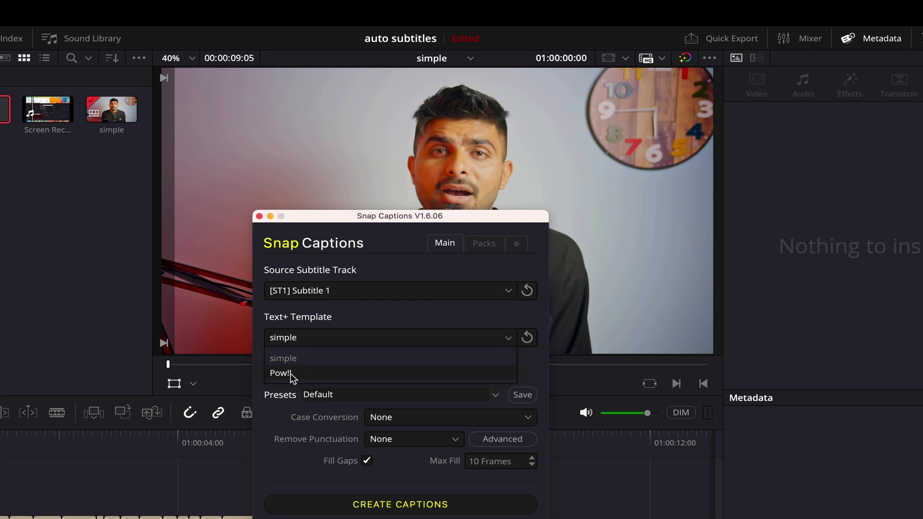
click(288, 374)
click(369, 505)
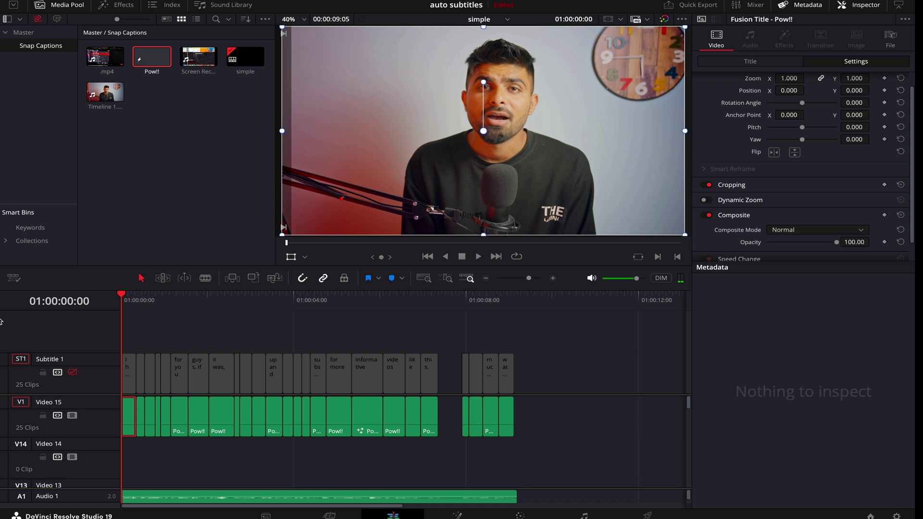
Scale the first Pow!! caption to 0.640 zoom and move it down over the speaker's chest
key(space)
key(space)
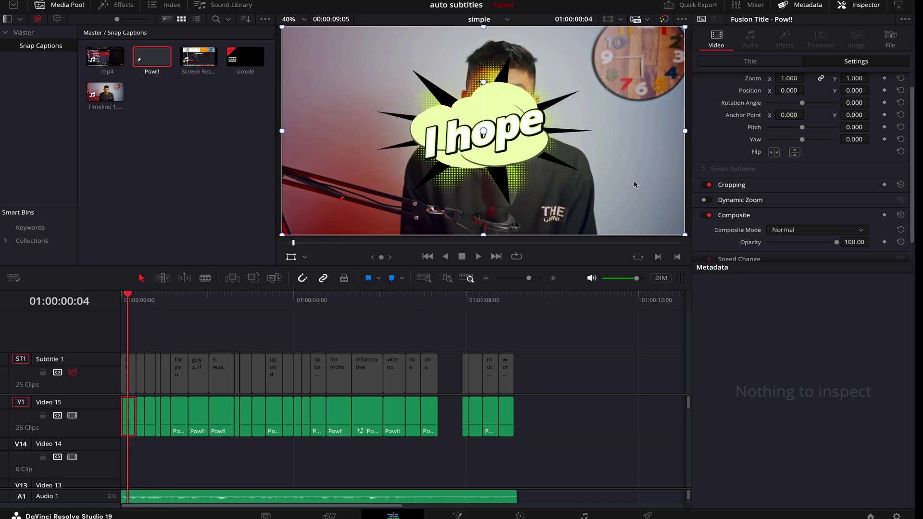
scroll(845, 77, up, 1)
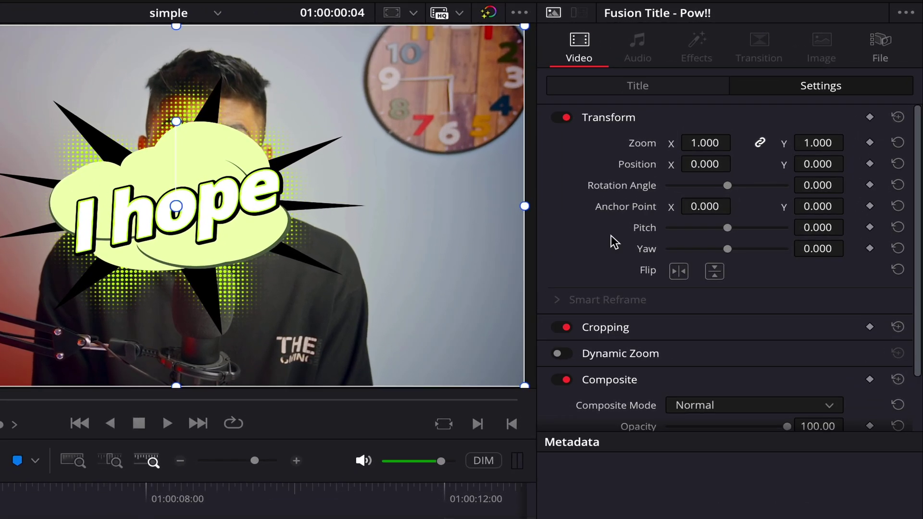
drag(702, 143, 669, 143)
drag(281, 231, 293, 368)
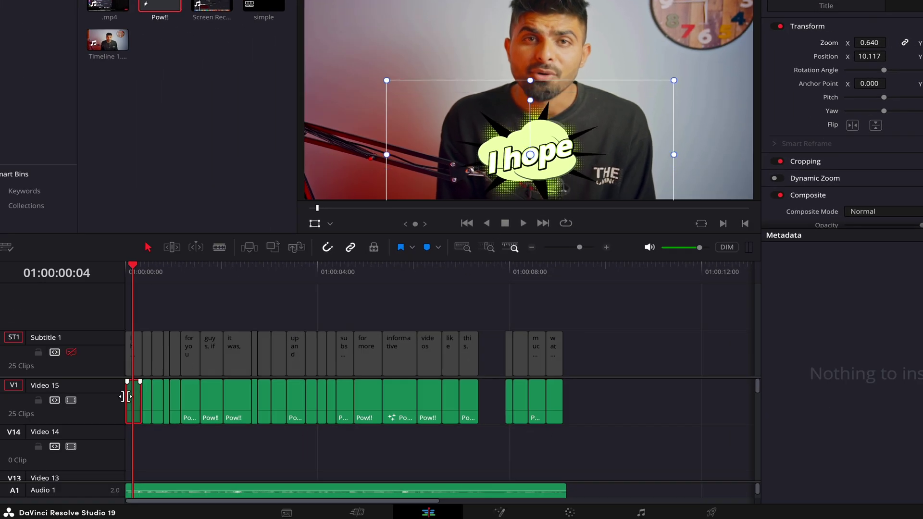
Paste the first caption's zoom and position onto the other 24 captions and play back the result
key(ctrl+c)
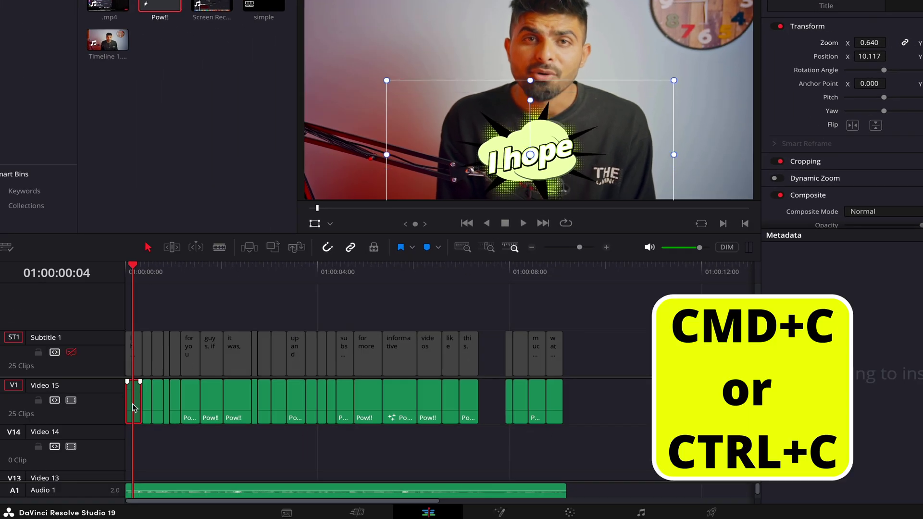
drag(595, 410, 147, 405)
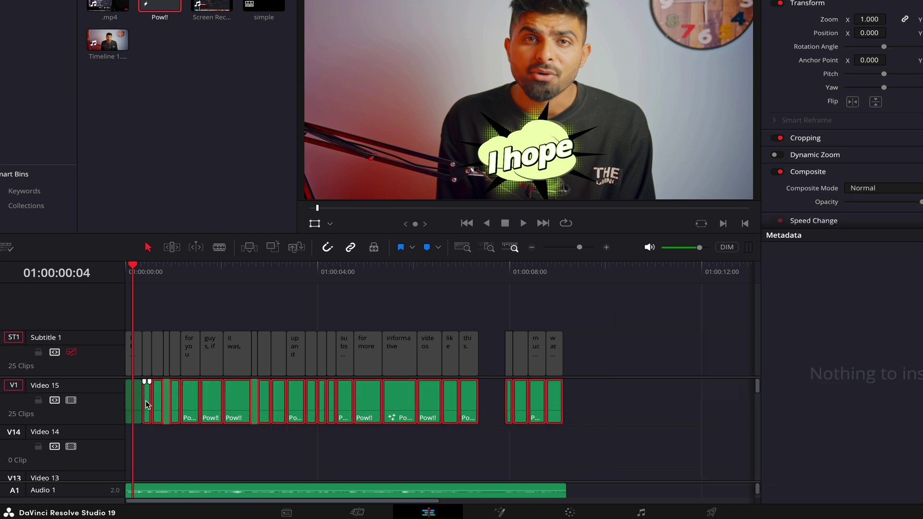
key(alt+v)
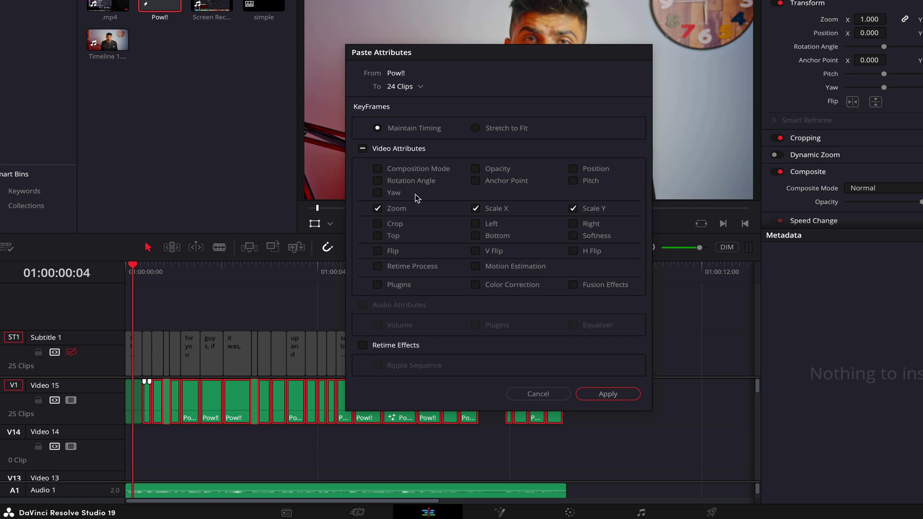
click(600, 399)
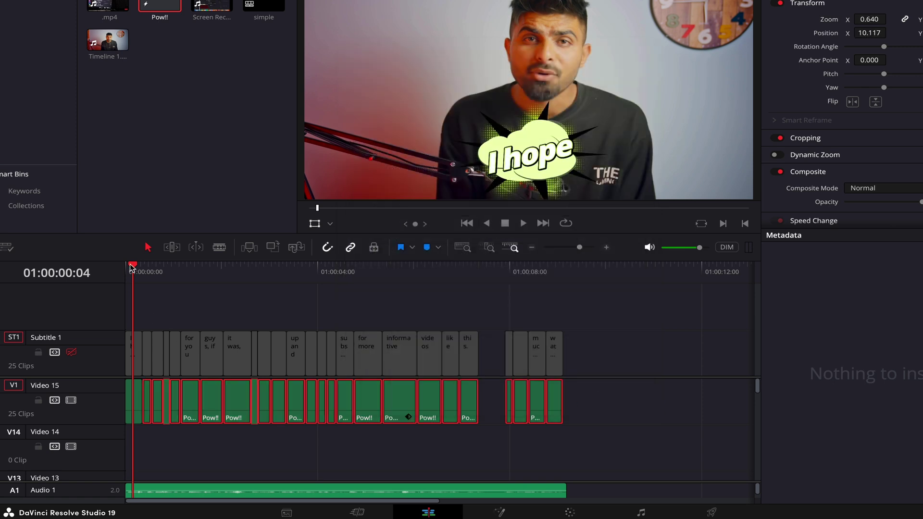
click(216, 295)
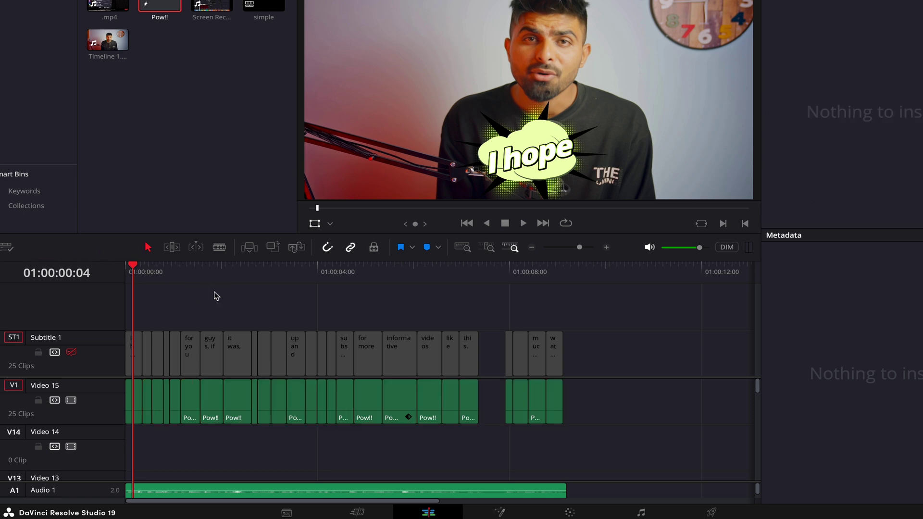
drag(133, 267, 96, 264)
key(space)
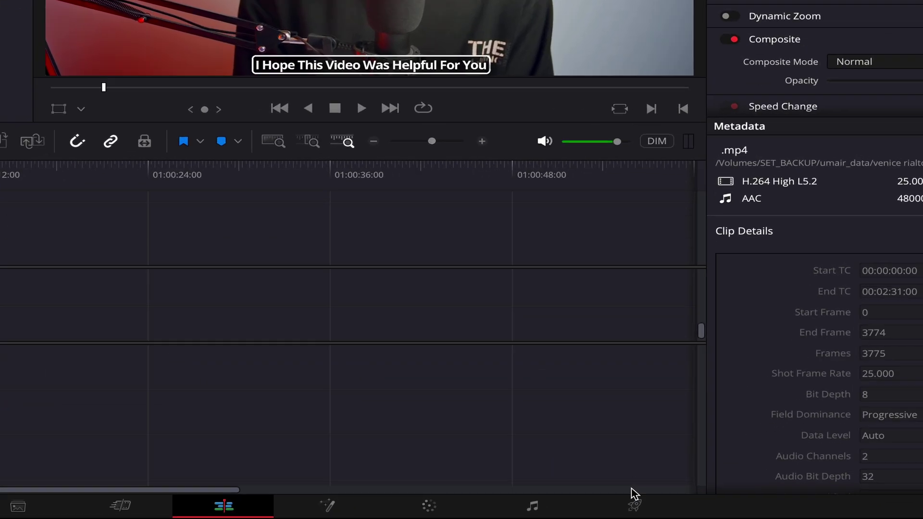
On the Deliver page, enable Export Subtitle under Subtitle Settings and show the Format options
click(635, 502)
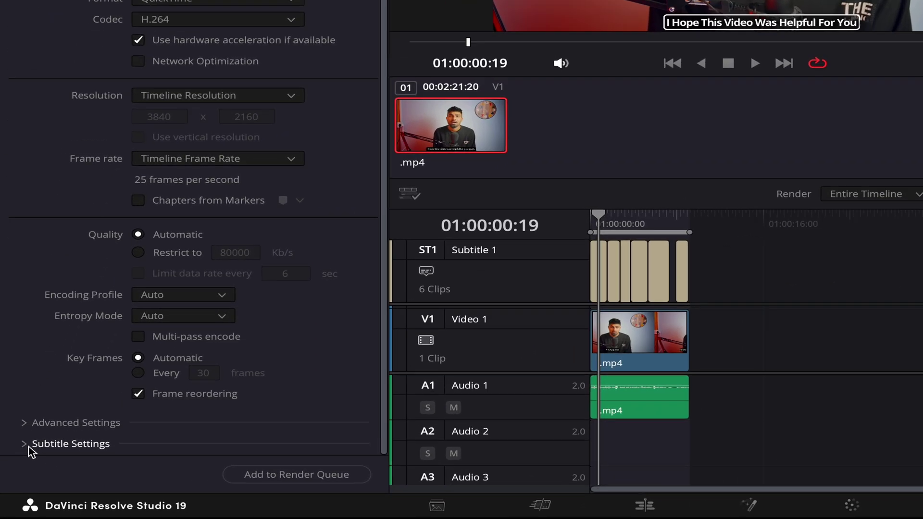
click(18, 475)
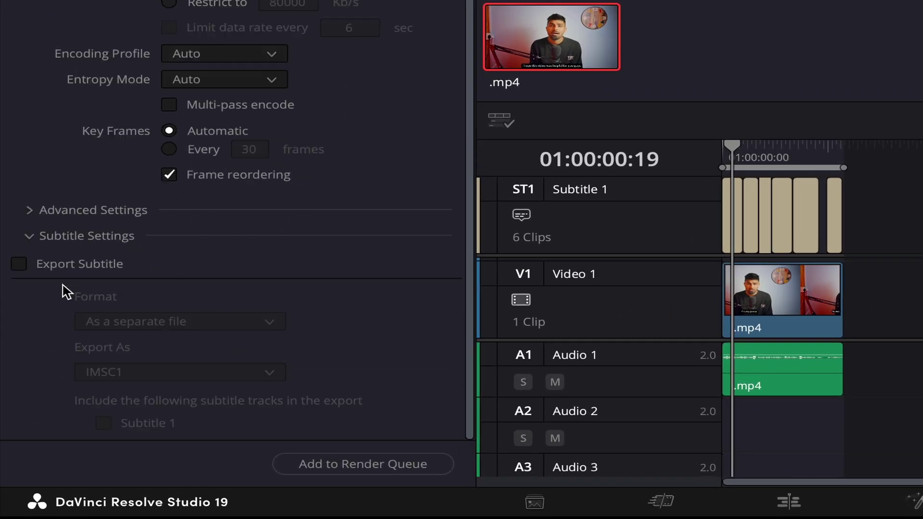
click(20, 264)
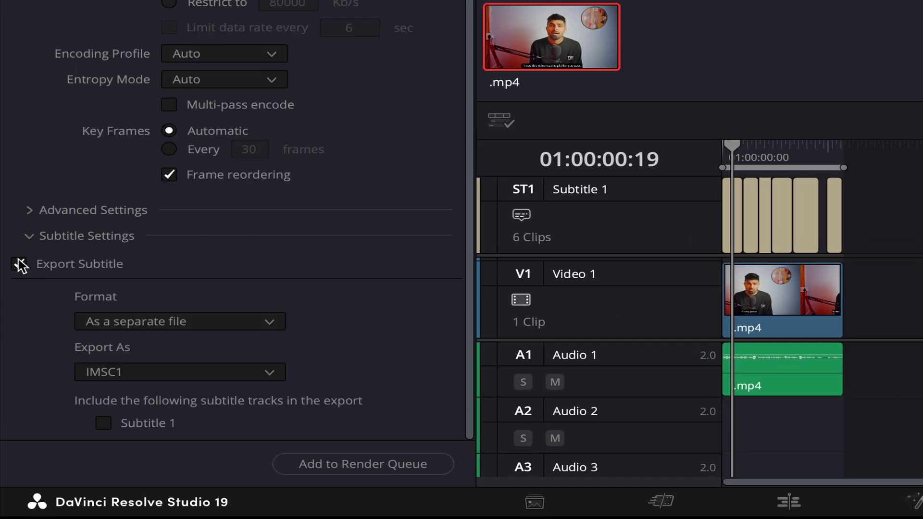
click(188, 323)
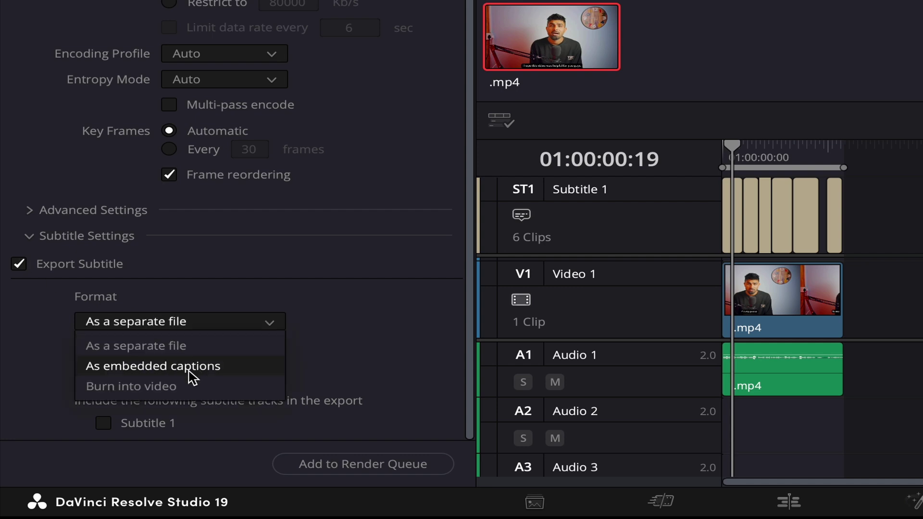